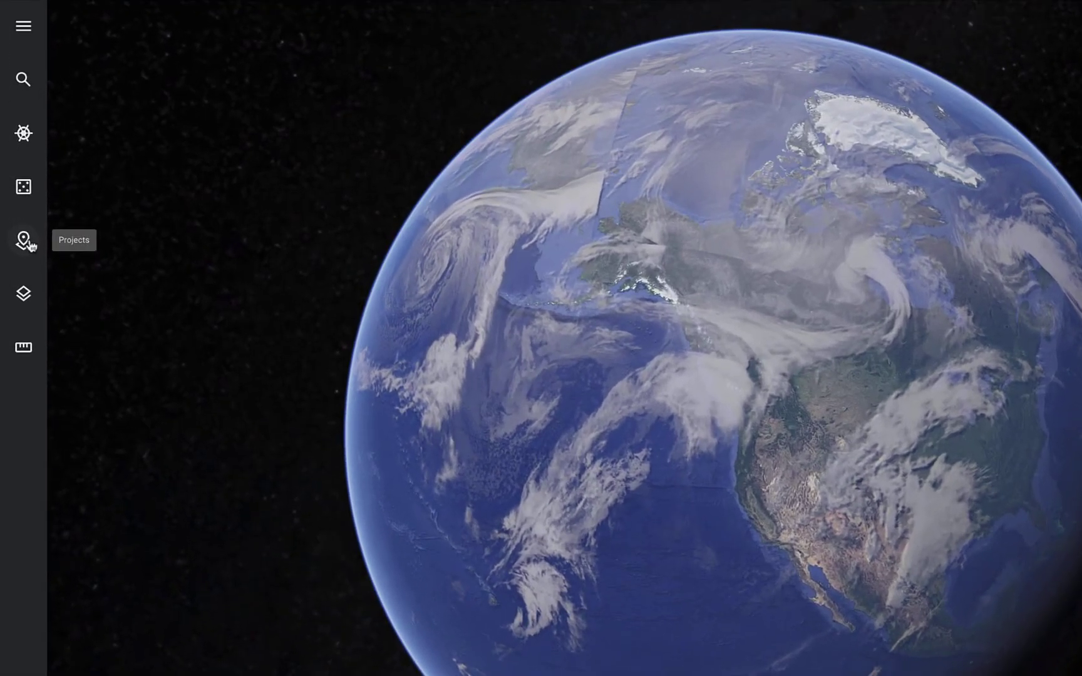
From the Projects panel, create a new Untitled Project saved in Google Drive.
{"action": "left_click", "coordinate": [30, 244]}
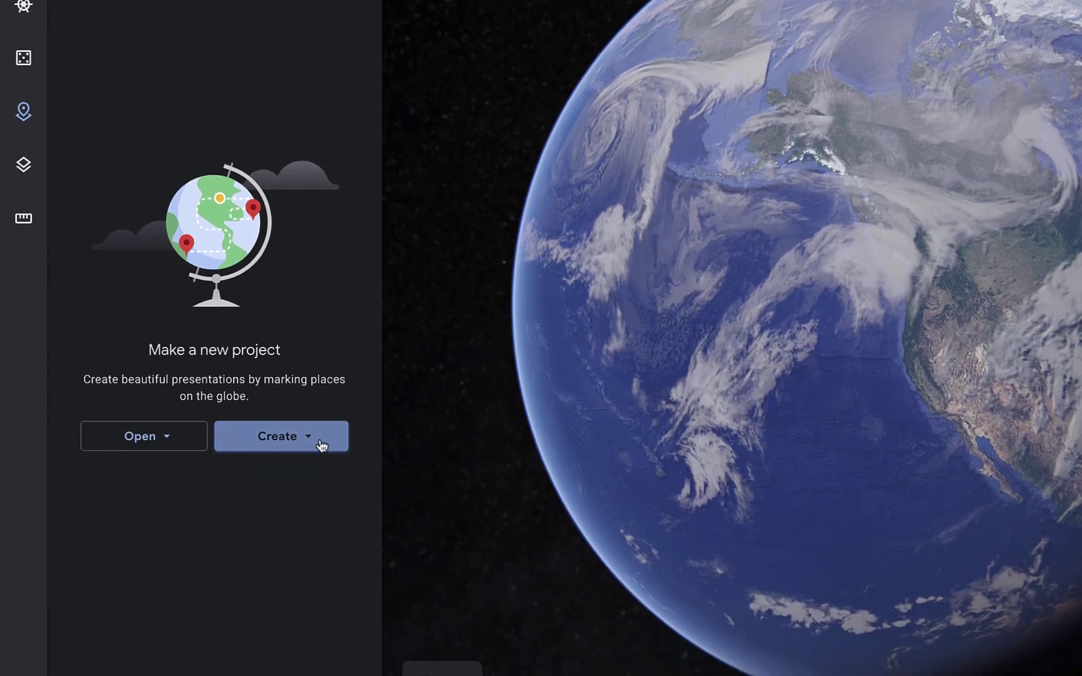
{"action": "left_click", "coordinate": [320, 569]}
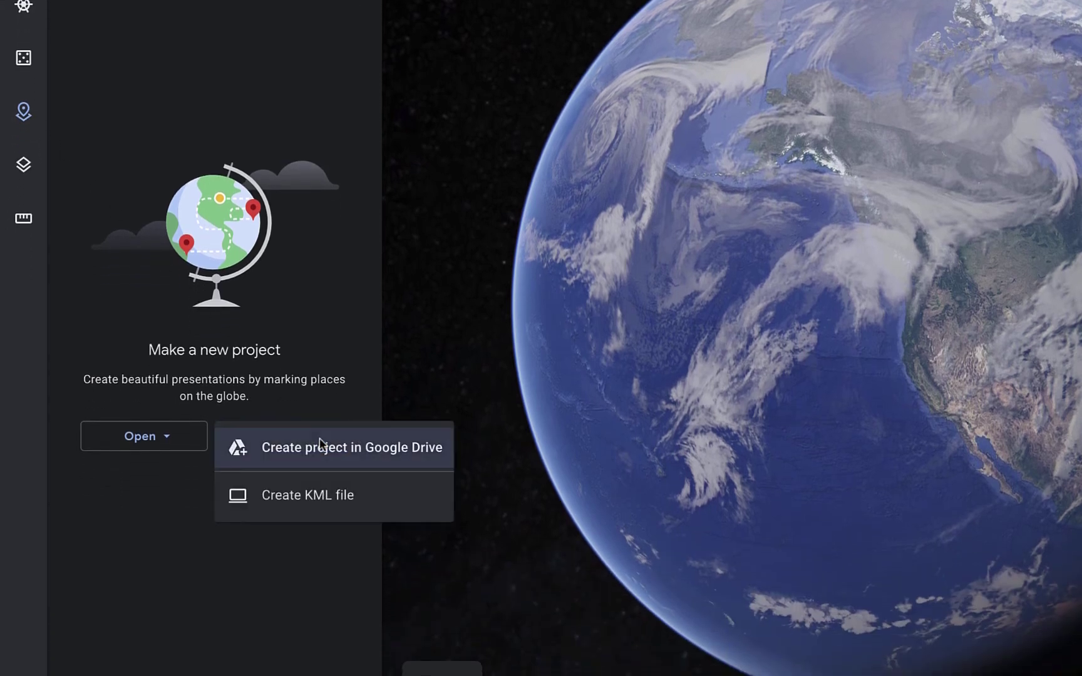
{"action": "left_click", "coordinate": [346, 457]}
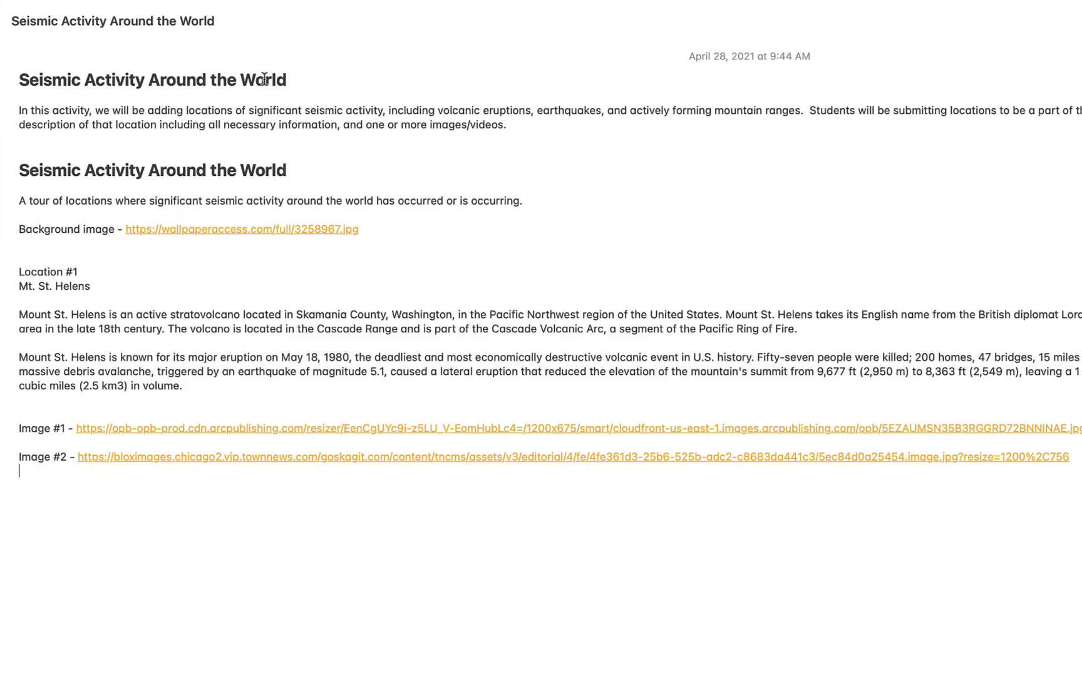
Paste the notes heading 'Seismic Activity Around the World' as the project title.
{"action": "triple_click", "coordinate": [264, 79]}
{"action": "key", "text": "super+c"}
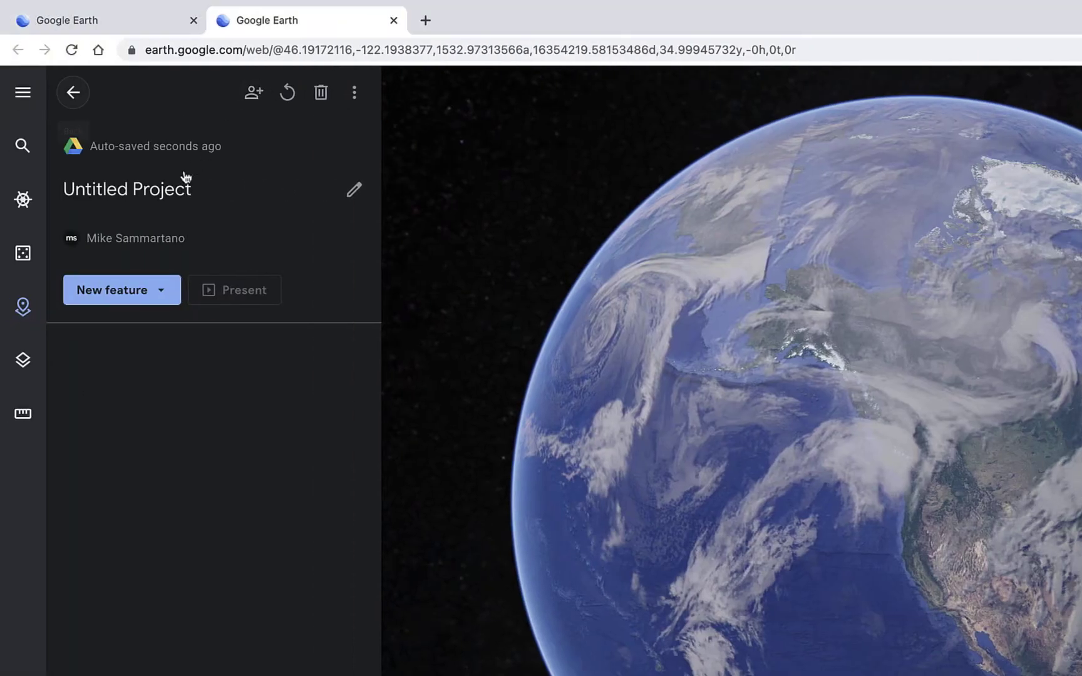
{"action": "left_click", "coordinate": [179, 182]}
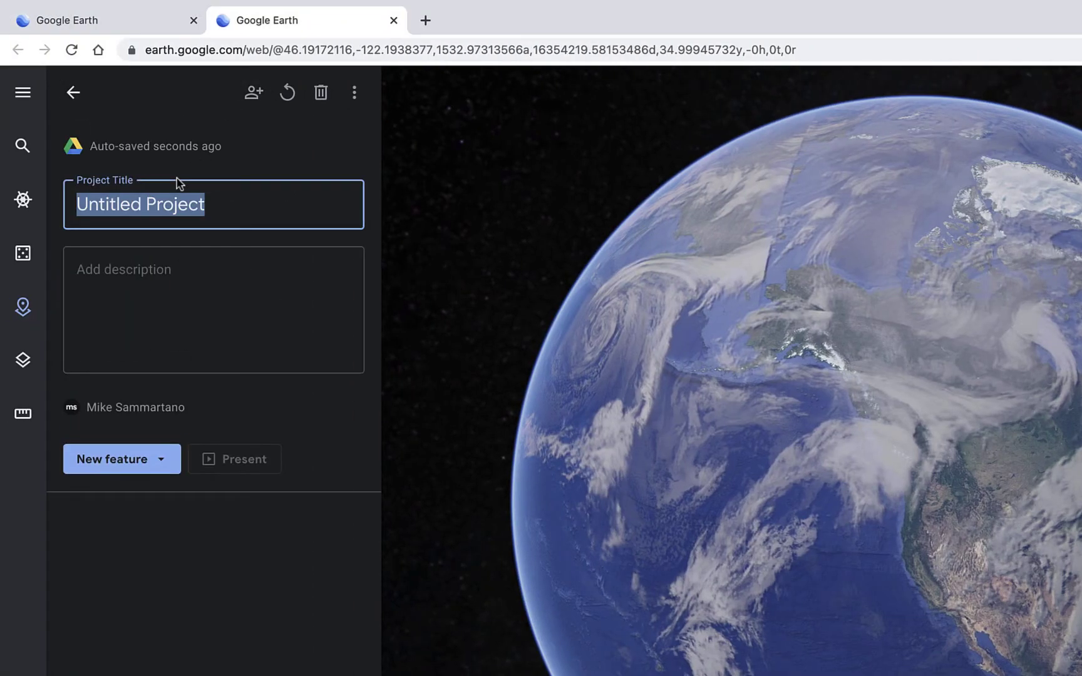
{"action": "key", "text": "super+v"}
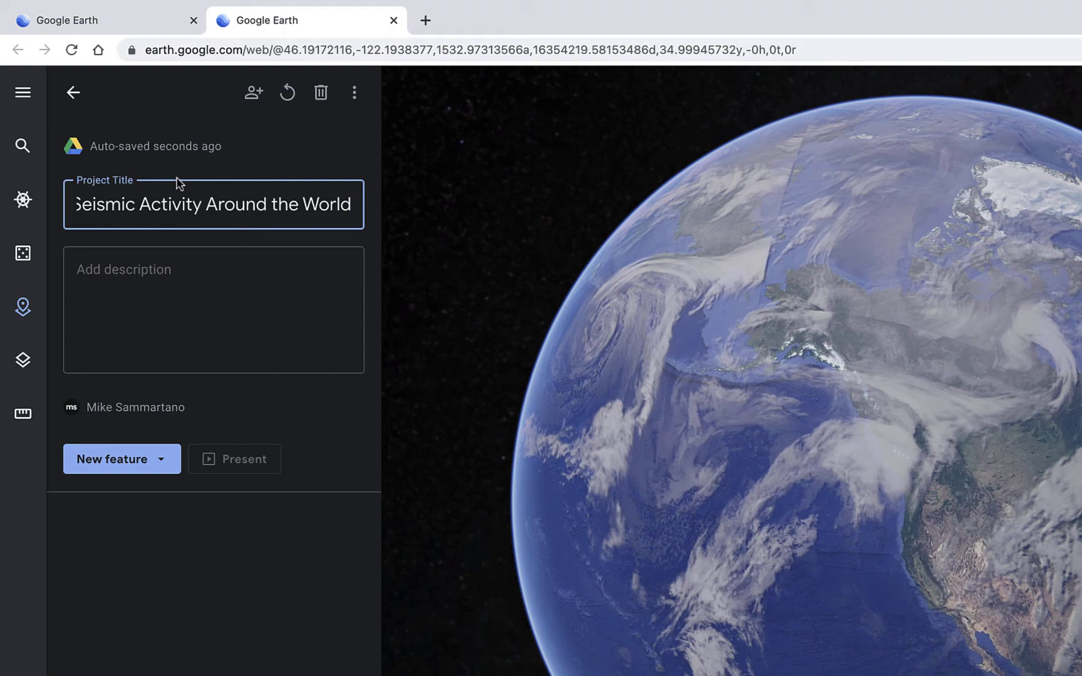
Paste the notes' introductory paragraph about student location submissions as the project description.
{"action": "key", "text": "ctrl+Right"}
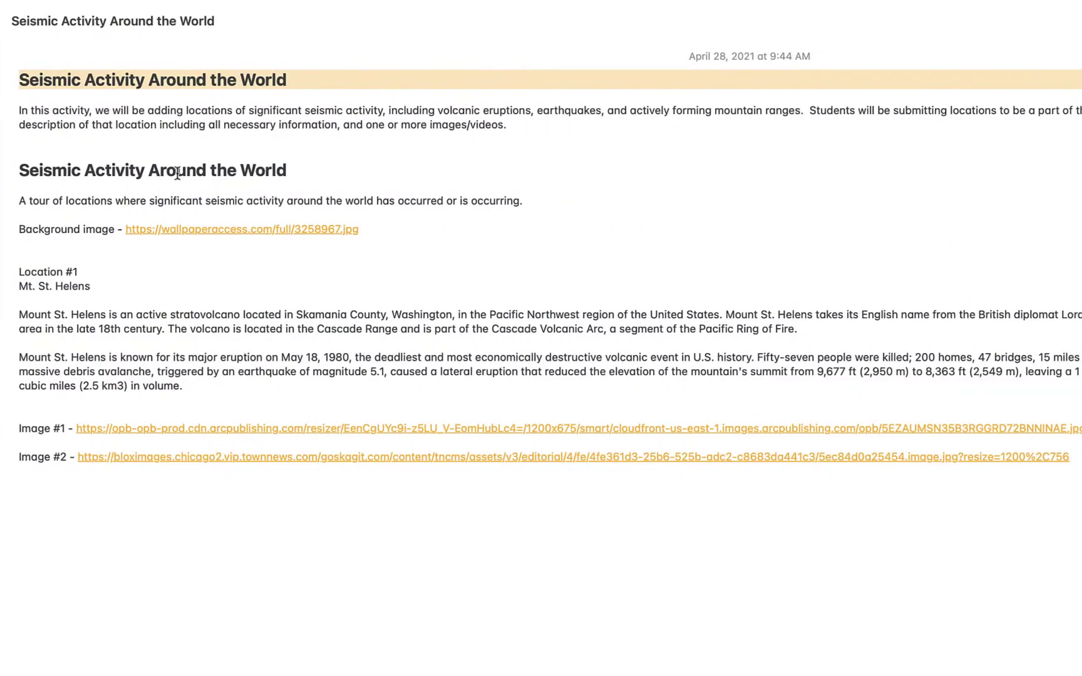
{"action": "triple_click", "coordinate": [179, 111]}
{"action": "key", "text": "ctrl+Left"}
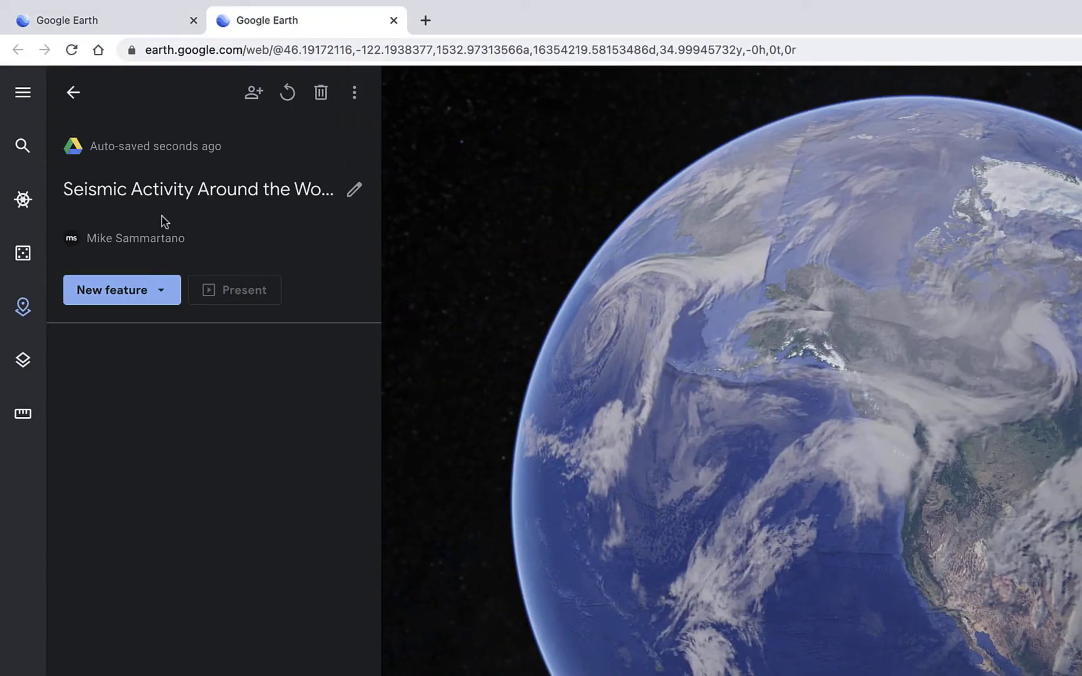
{"action": "left_click", "coordinate": [164, 198]}
{"action": "left_click", "coordinate": [135, 277]}
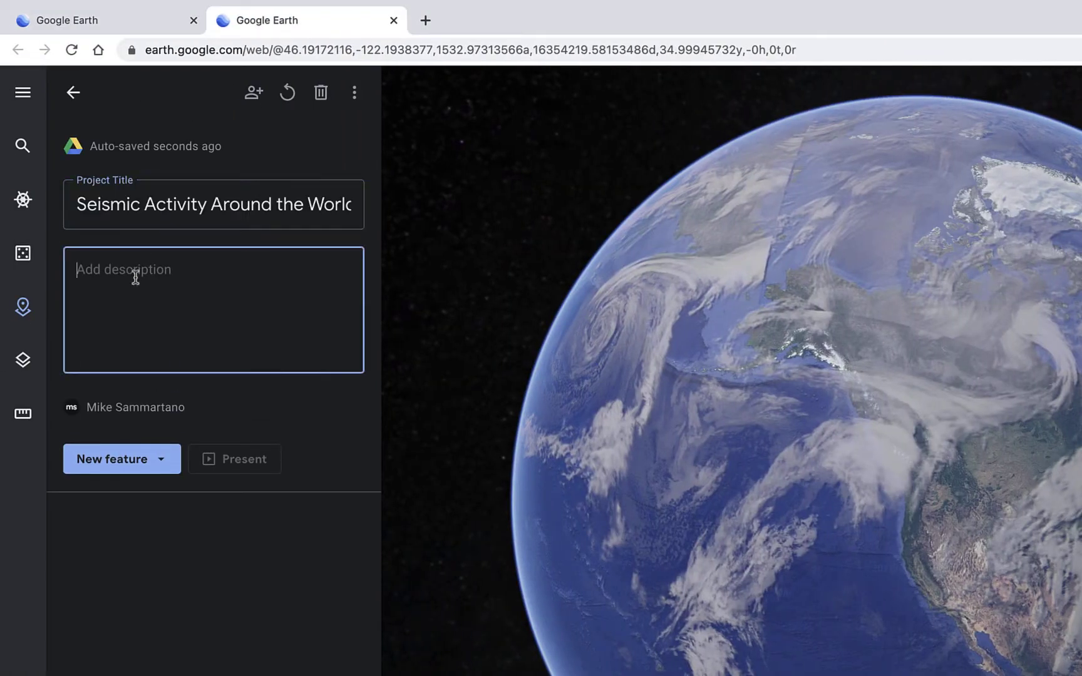
{"action": "key", "text": "super+v"}
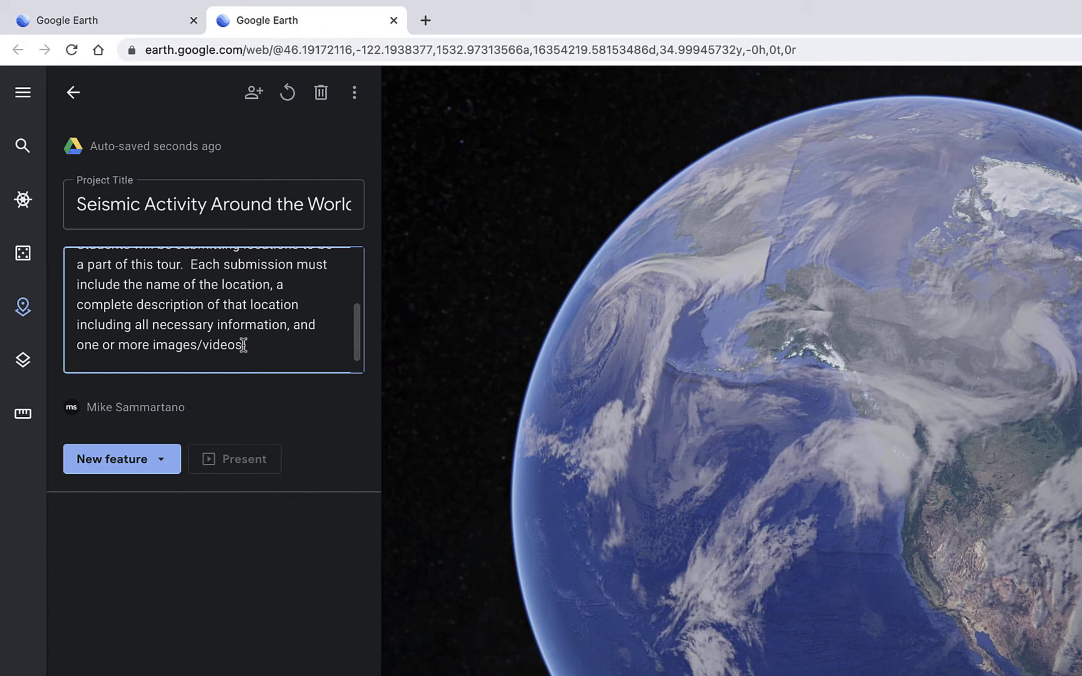
Add a fullscreen slide titled 'Seismic Activity Around the World'.
{"action": "left_click", "coordinate": [178, 436]}
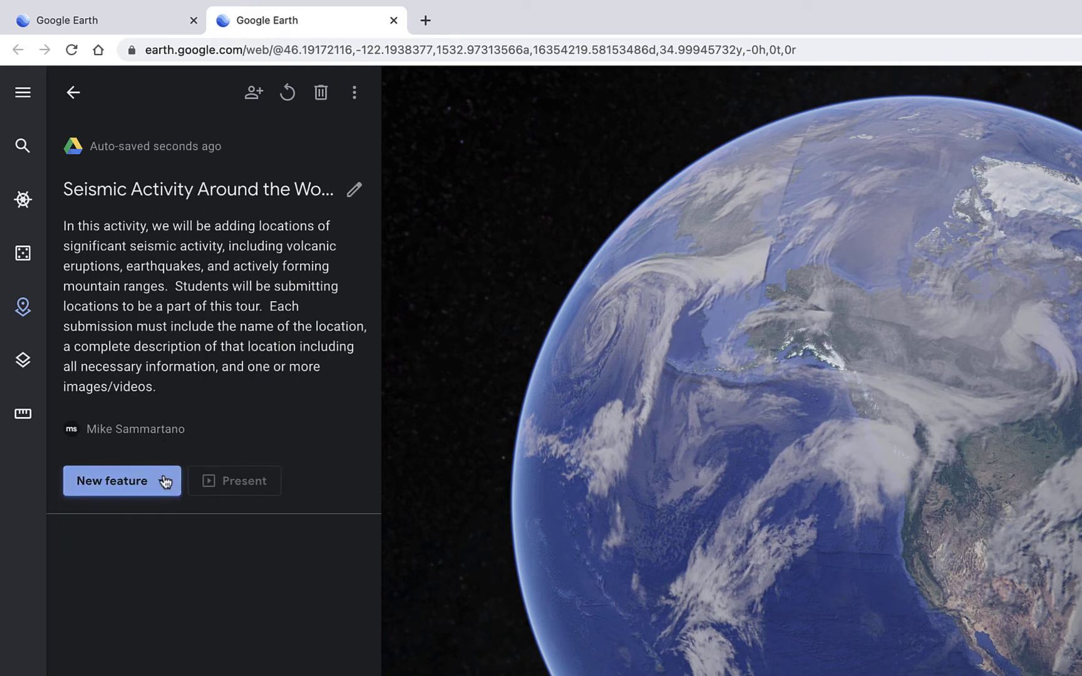
{"action": "left_click", "coordinate": [164, 480]}
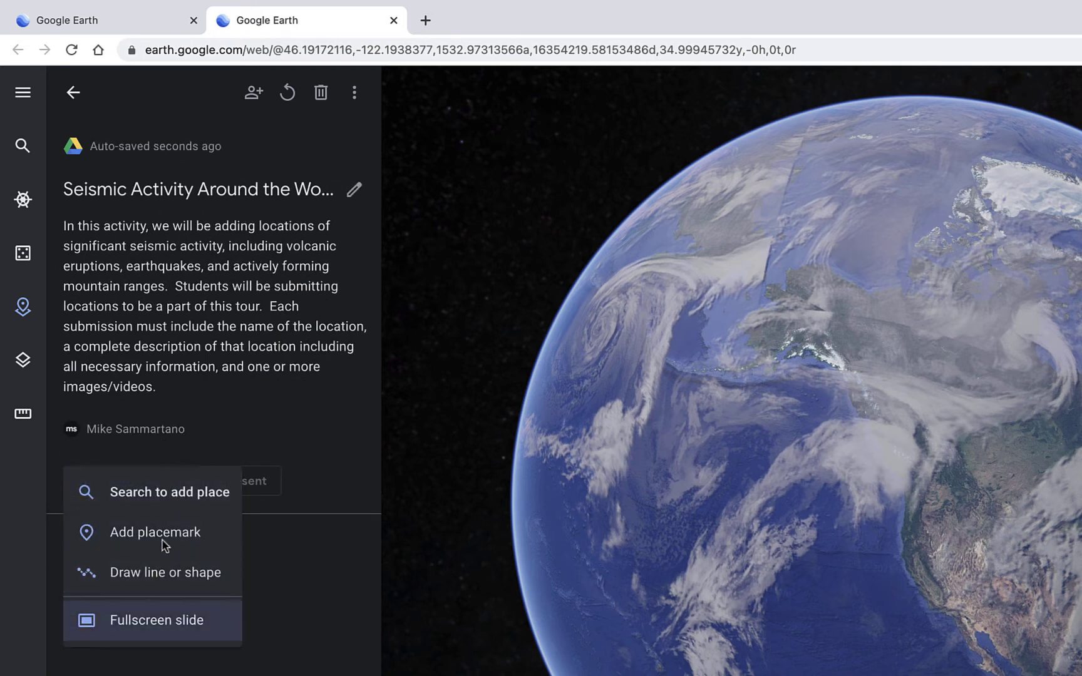
{"action": "left_click", "coordinate": [161, 623]}
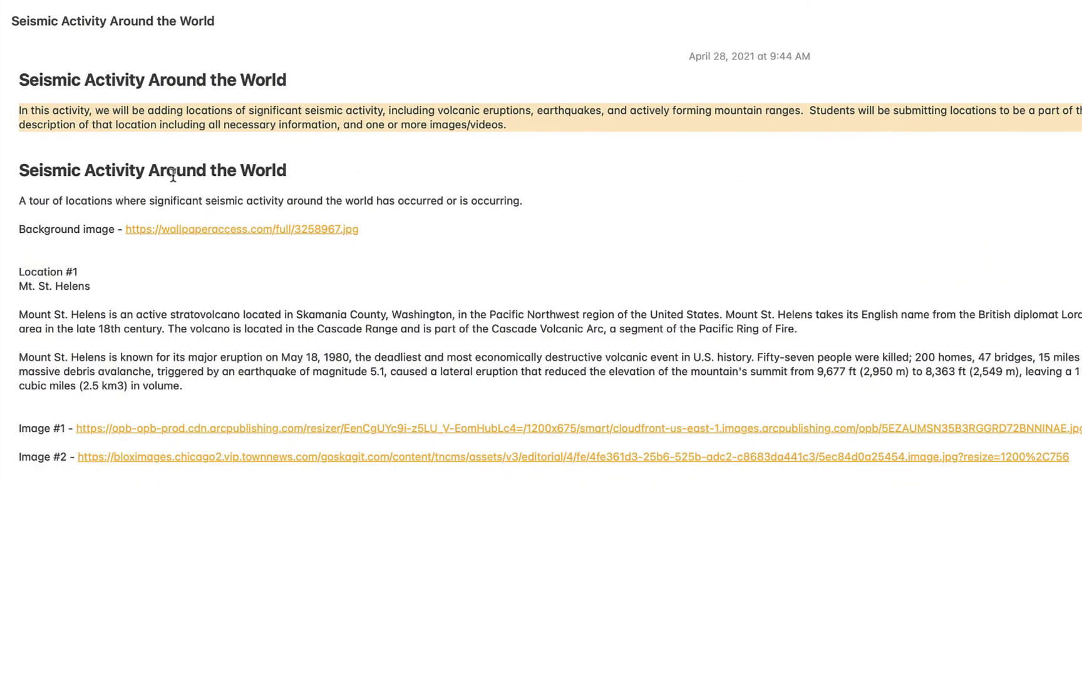
{"action": "double_click", "coordinate": [174, 171]}
{"action": "triple_click", "coordinate": [174, 171]}
{"action": "key", "text": "super+c"}
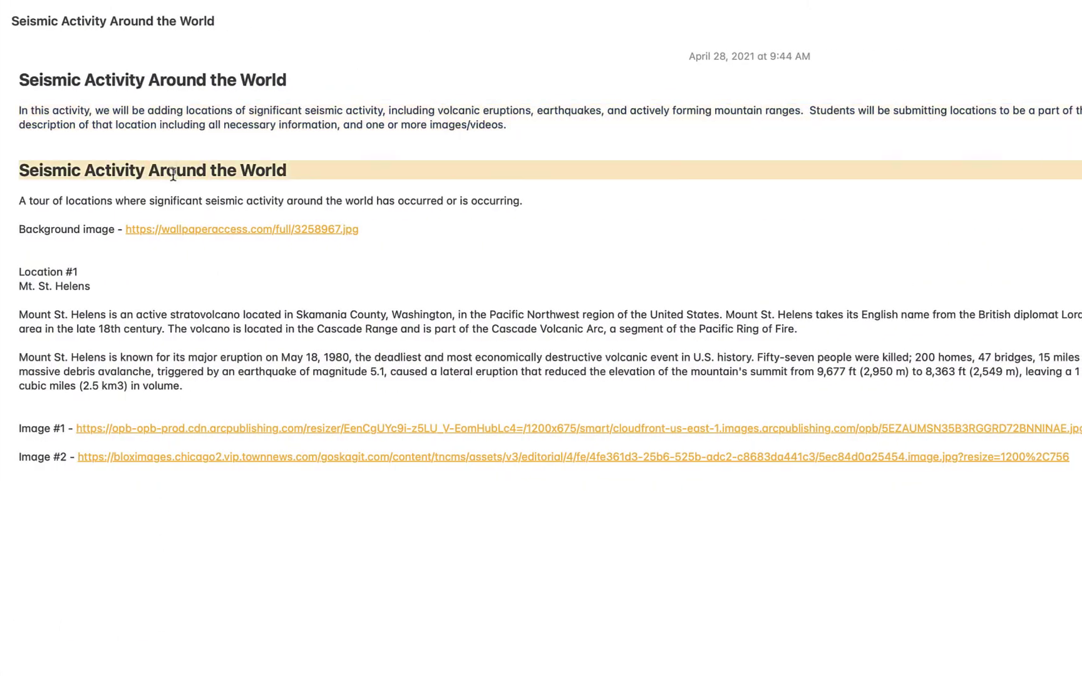
{"action": "key", "text": "ctrl+Left"}
{"action": "left_click", "coordinate": [147, 199]}
{"action": "double_click", "coordinate": [146, 199]}
{"action": "triple_click", "coordinate": [146, 199]}
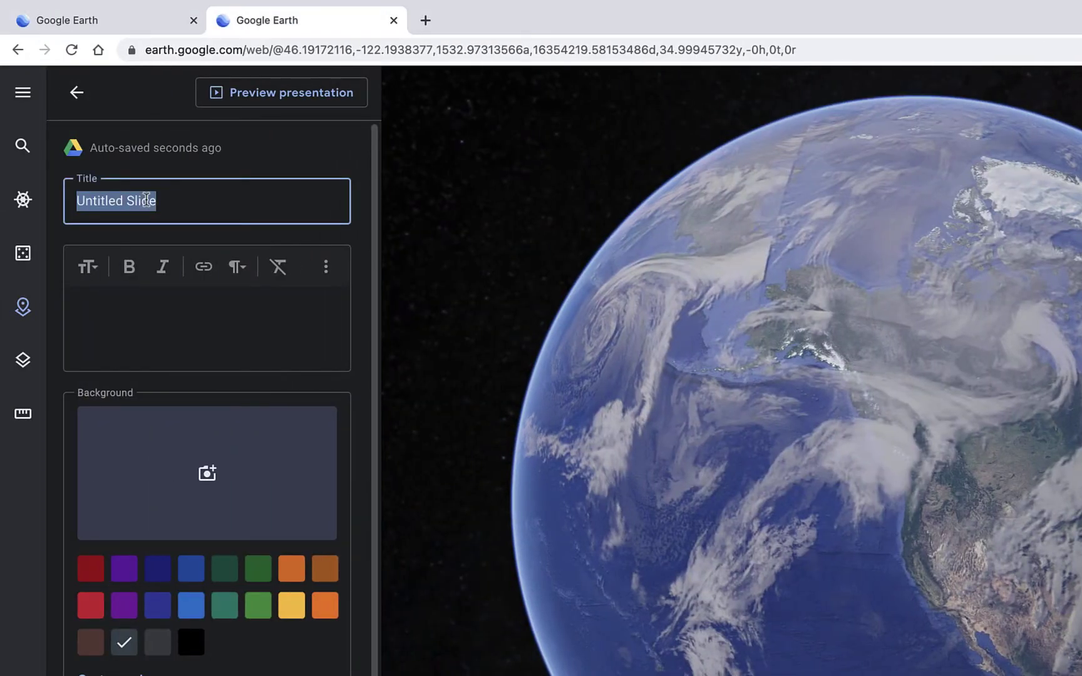
{"action": "key", "text": "super+v"}
Paste the 'A tour of locations' paragraph from the notes as the slide text.
{"action": "key", "text": "ctrl+Right"}
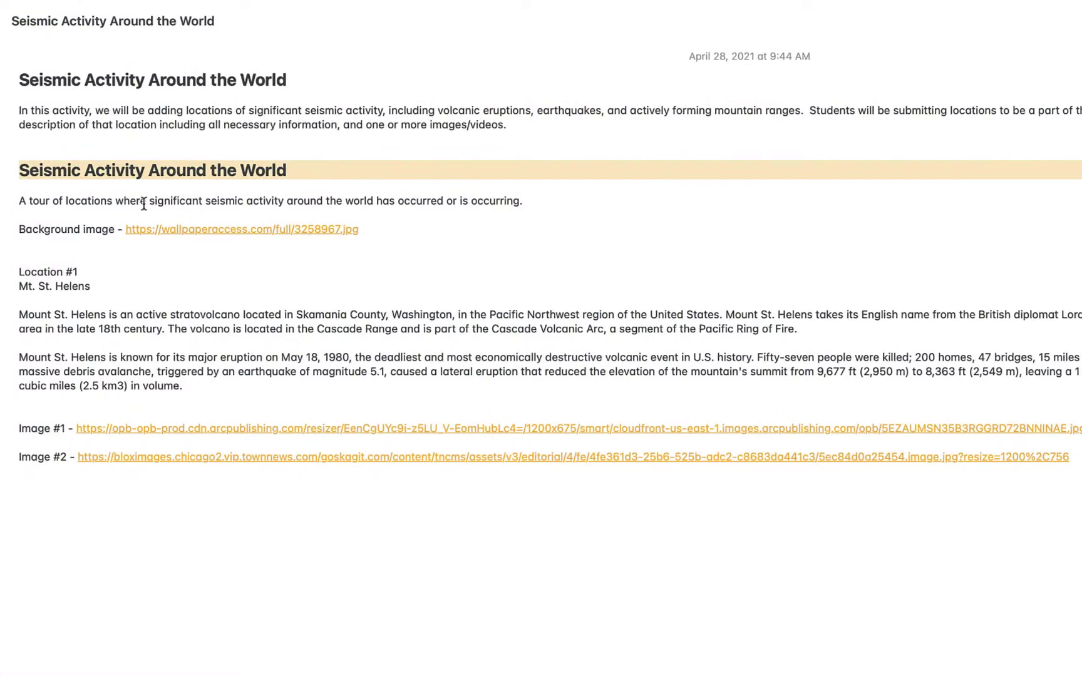
{"action": "triple_click", "coordinate": [144, 201]}
{"action": "key", "text": "super+c"}
{"action": "key", "text": "ctrl+Left"}
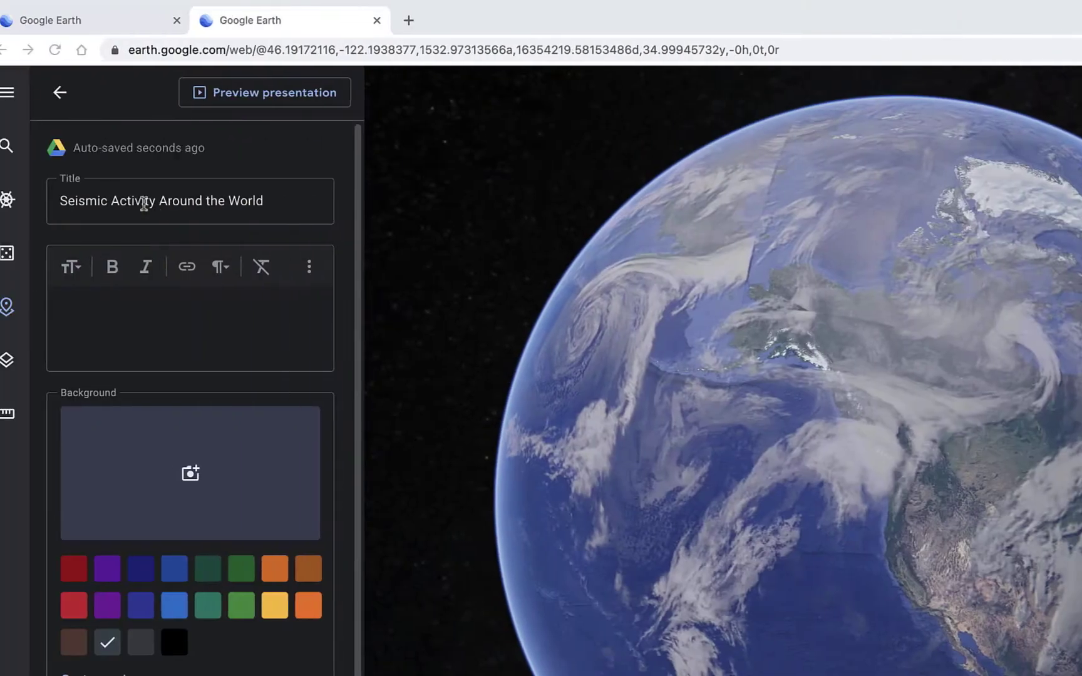
{"action": "key", "text": "Tab"}
{"action": "key", "text": "super+v"}
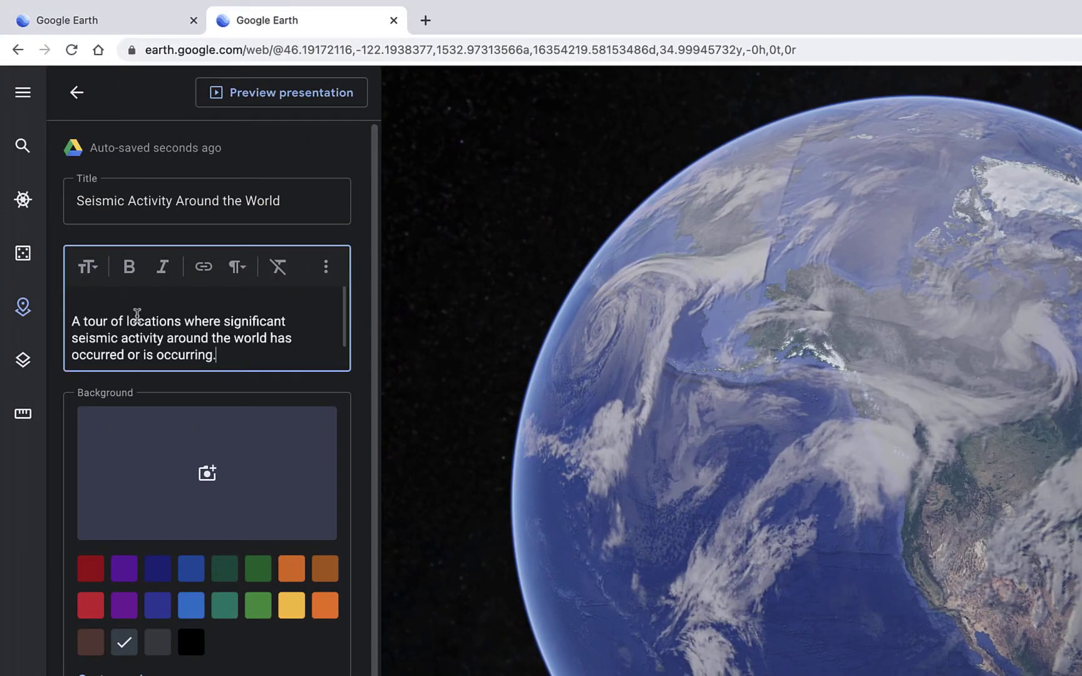
Copy the background image link from the notes document.
{"action": "key", "text": "ctrl+Right"}
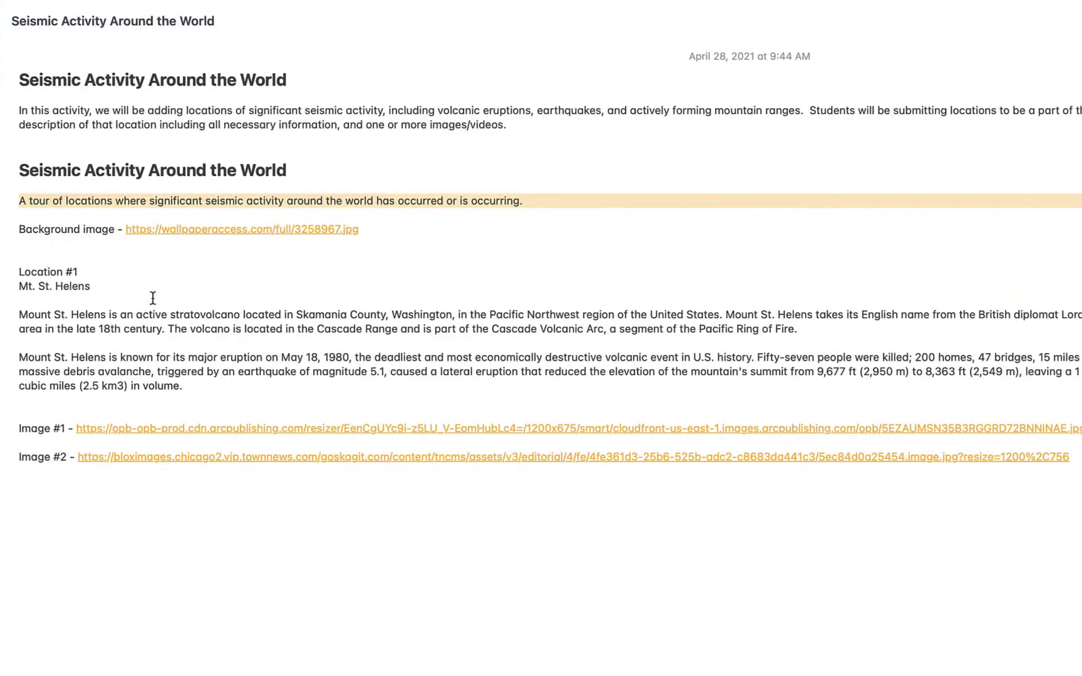
{"action": "right_click", "coordinate": [206, 234]}
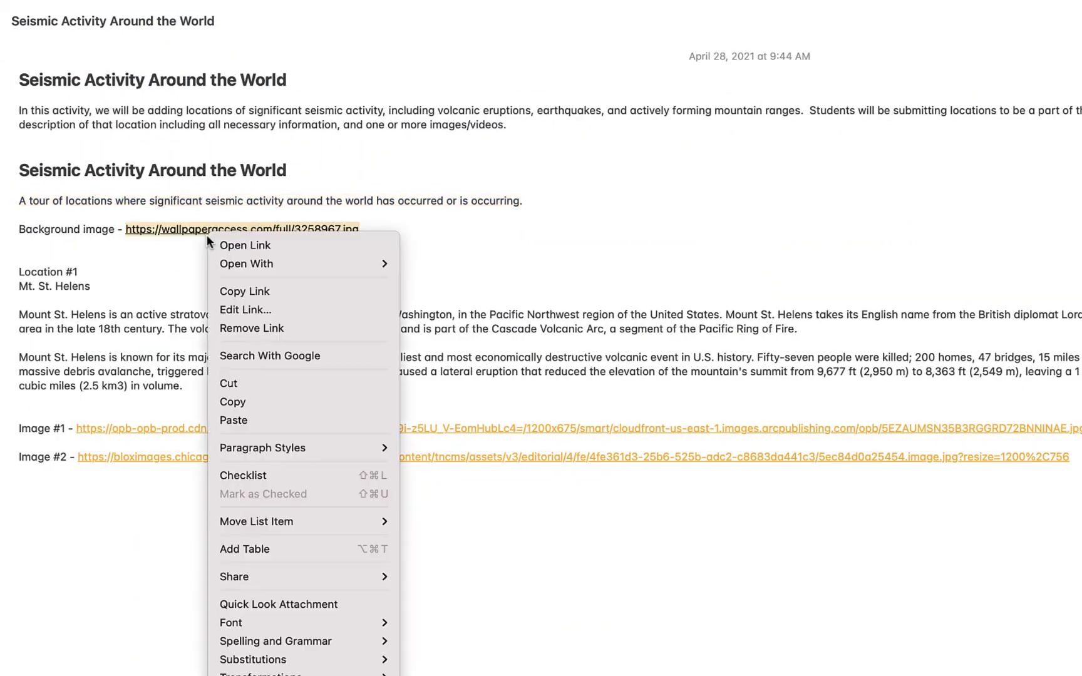
{"action": "left_click", "coordinate": [263, 291]}
{"action": "key", "text": "ctrl+Left"}
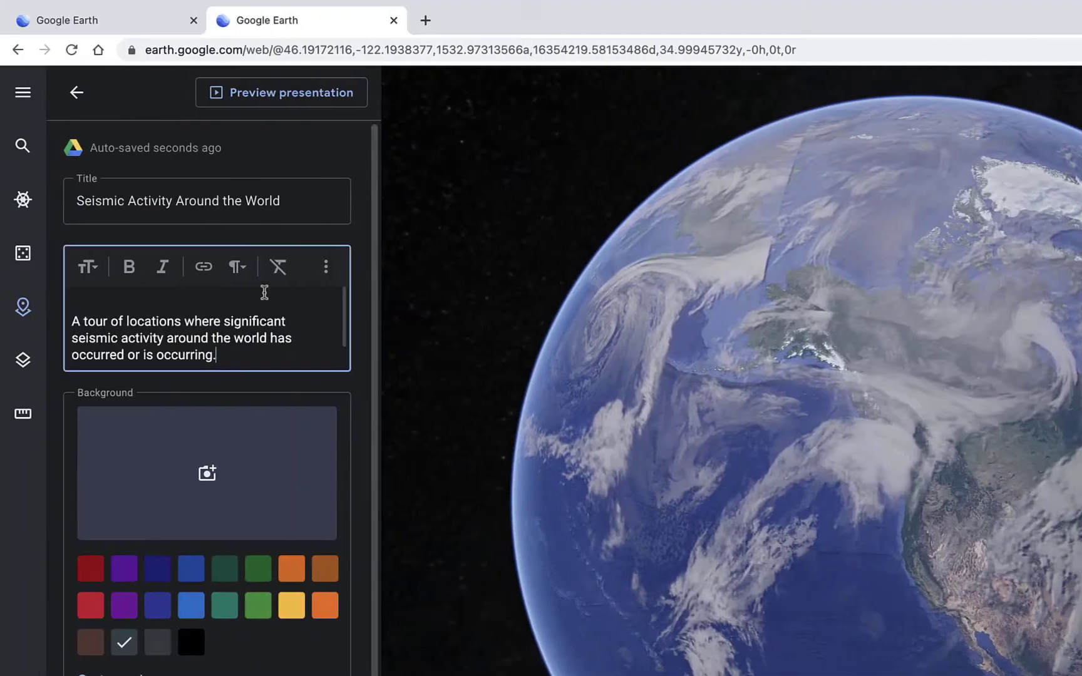
Set the slide background to the volcano-and-aurora image from its pasted wallpaperaccess.com URL.
{"action": "left_click", "coordinate": [195, 463]}
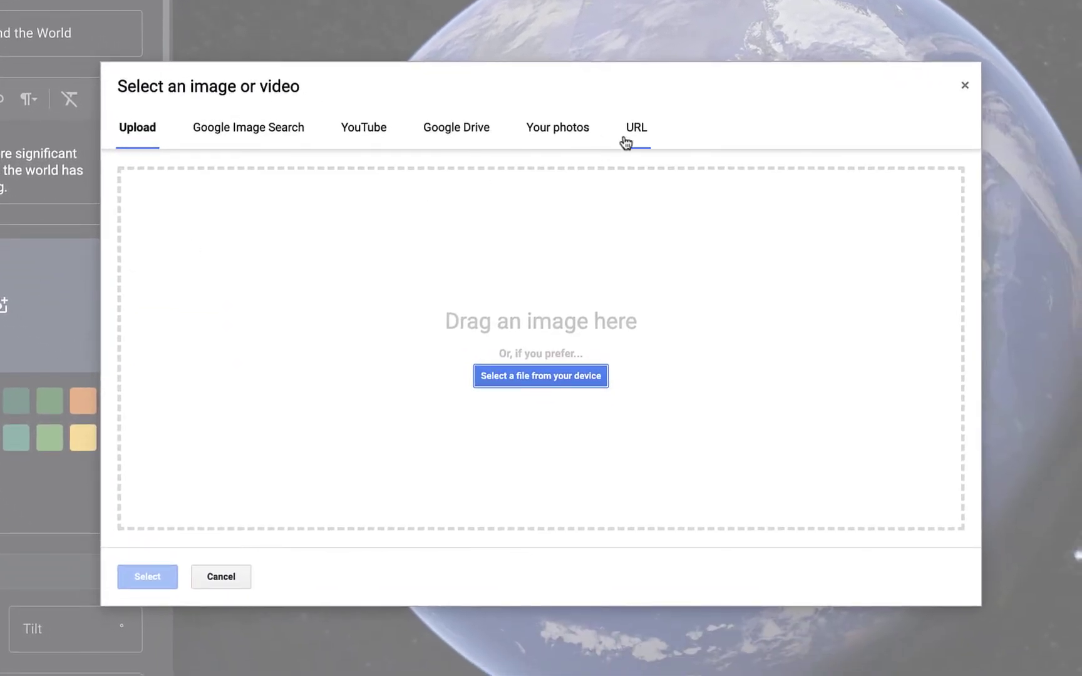
{"action": "left_click", "coordinate": [624, 139]}
{"action": "type", "text": "https://wallpaperaccess.com/full/3258967.jpg"}
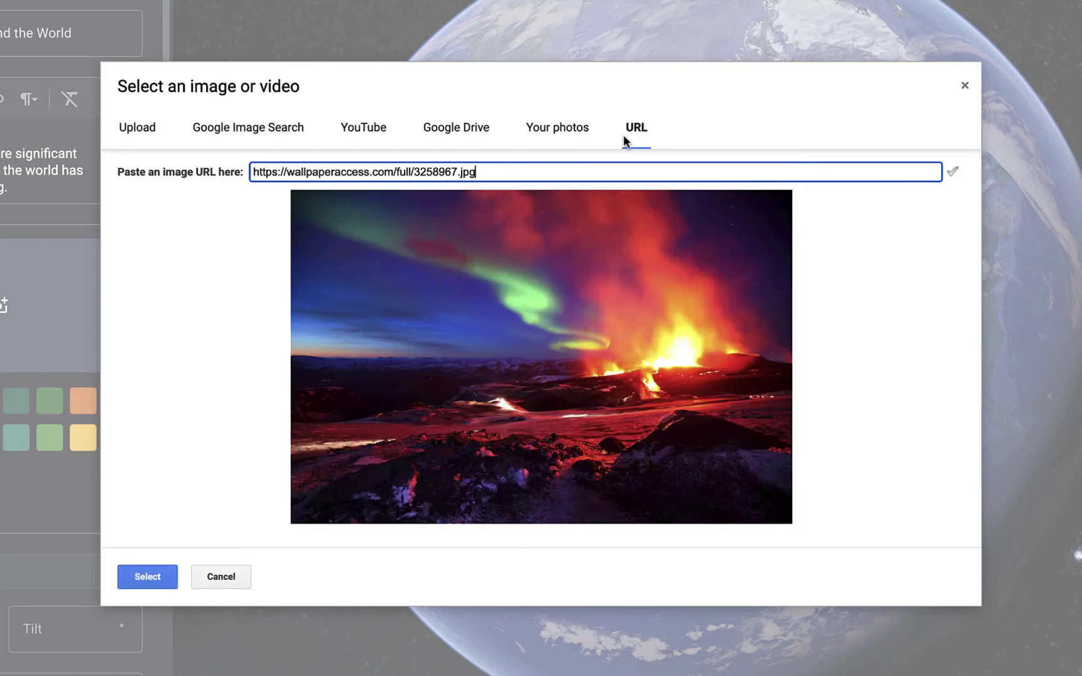
{"action": "left_click", "coordinate": [162, 576]}
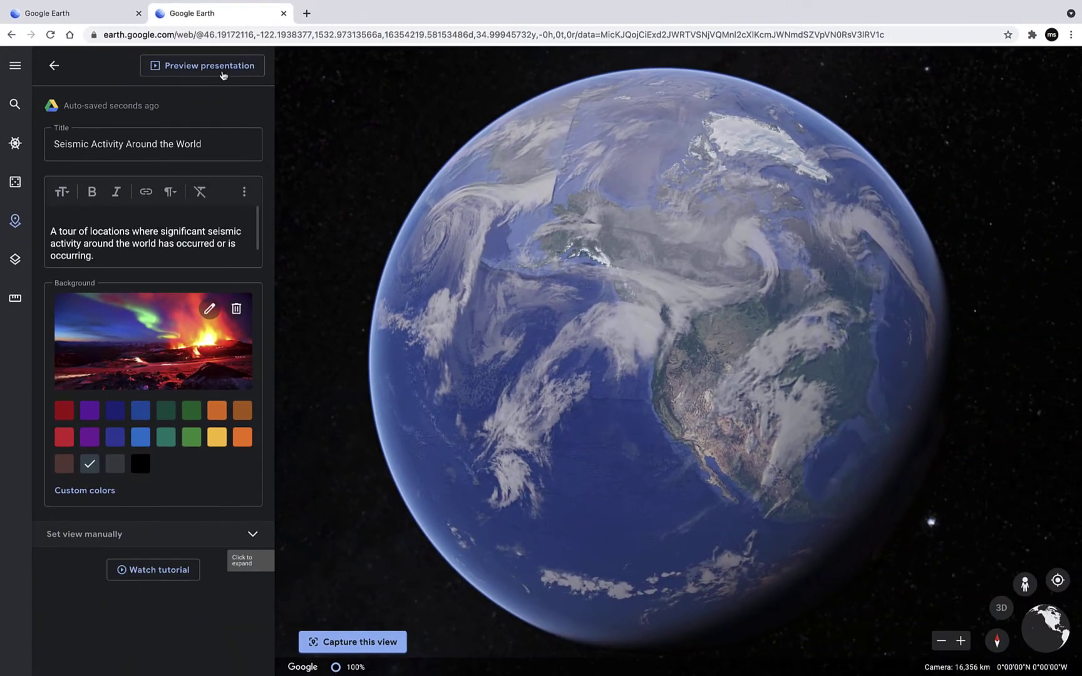
Preview the slide full-screen, then exit back to the project overview.
{"action": "left_click", "coordinate": [222, 73]}
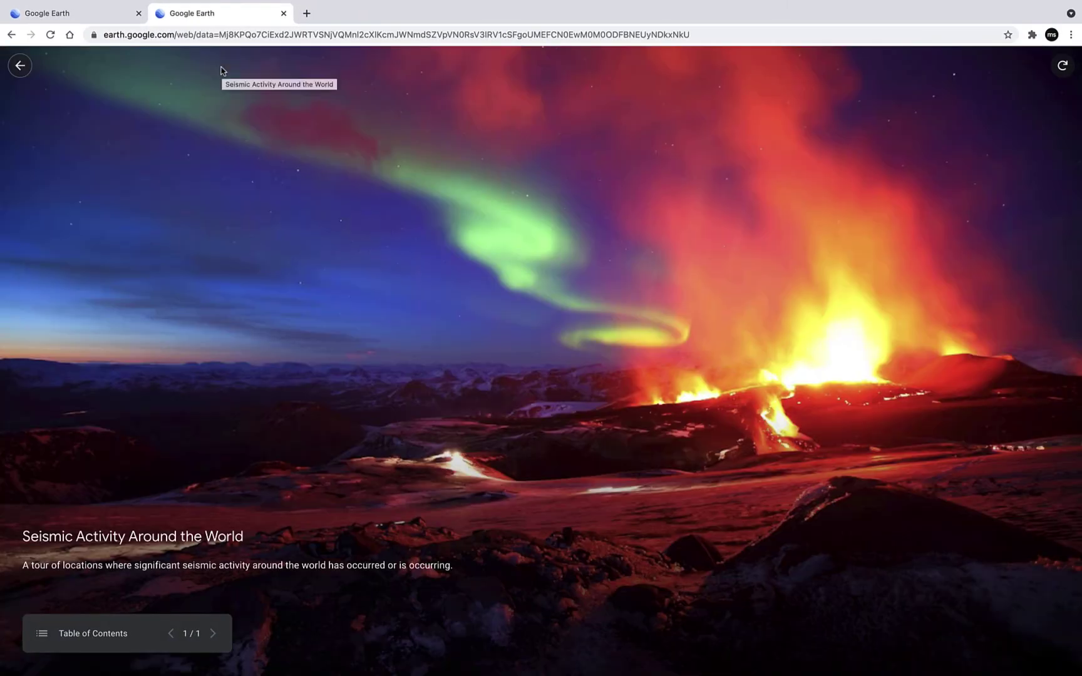
{"action": "left_click", "coordinate": [23, 66]}
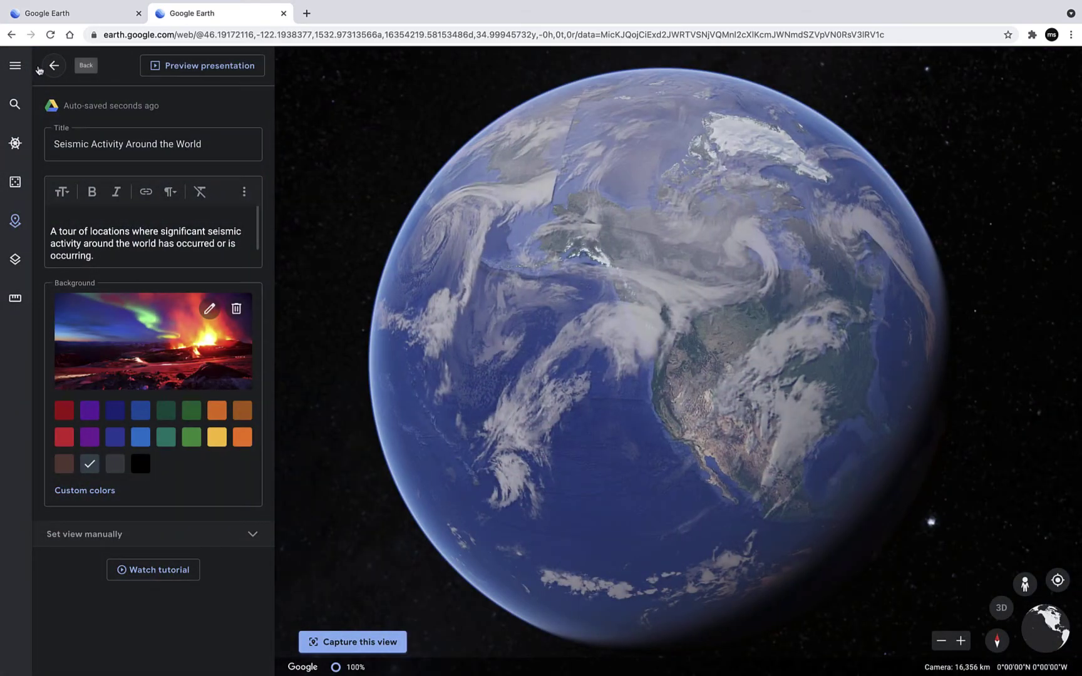
{"action": "left_click", "coordinate": [53, 66]}
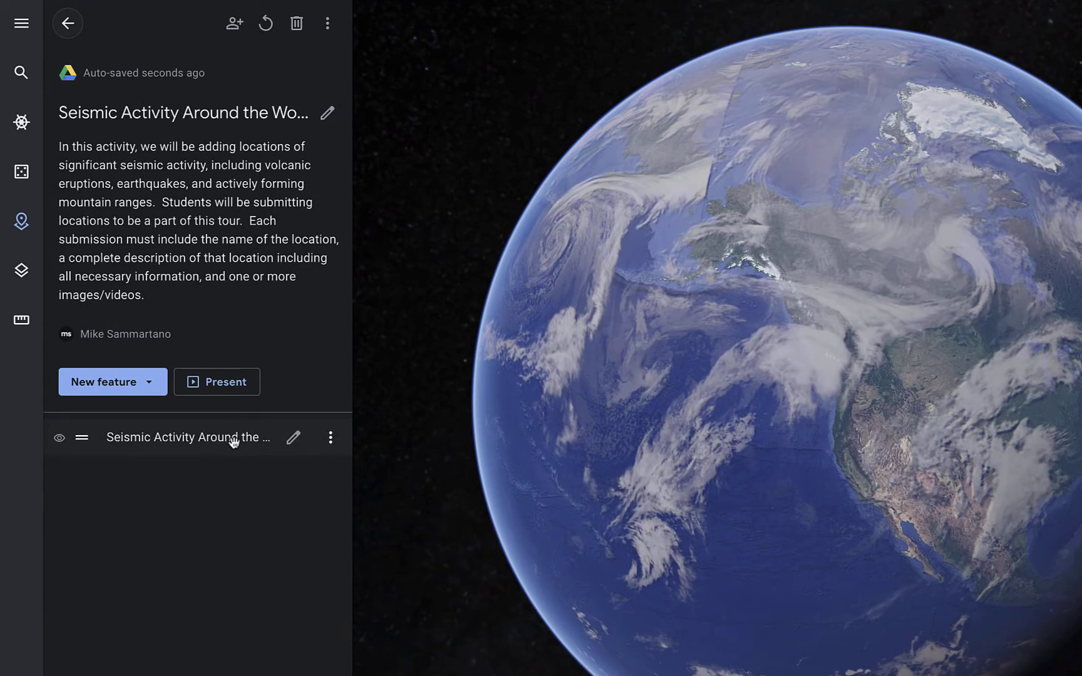
Search 'Mt. St. He' and fly to the Mt St Helens, Washington result.
{"action": "left_click", "coordinate": [153, 385]}
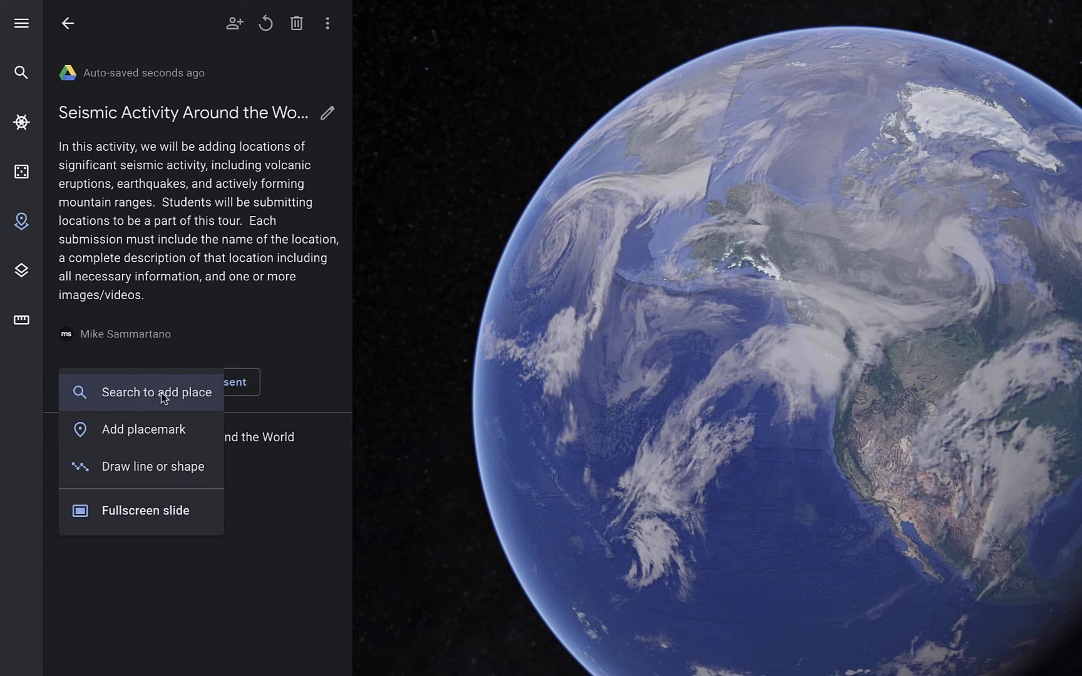
{"action": "left_click", "coordinate": [166, 396]}
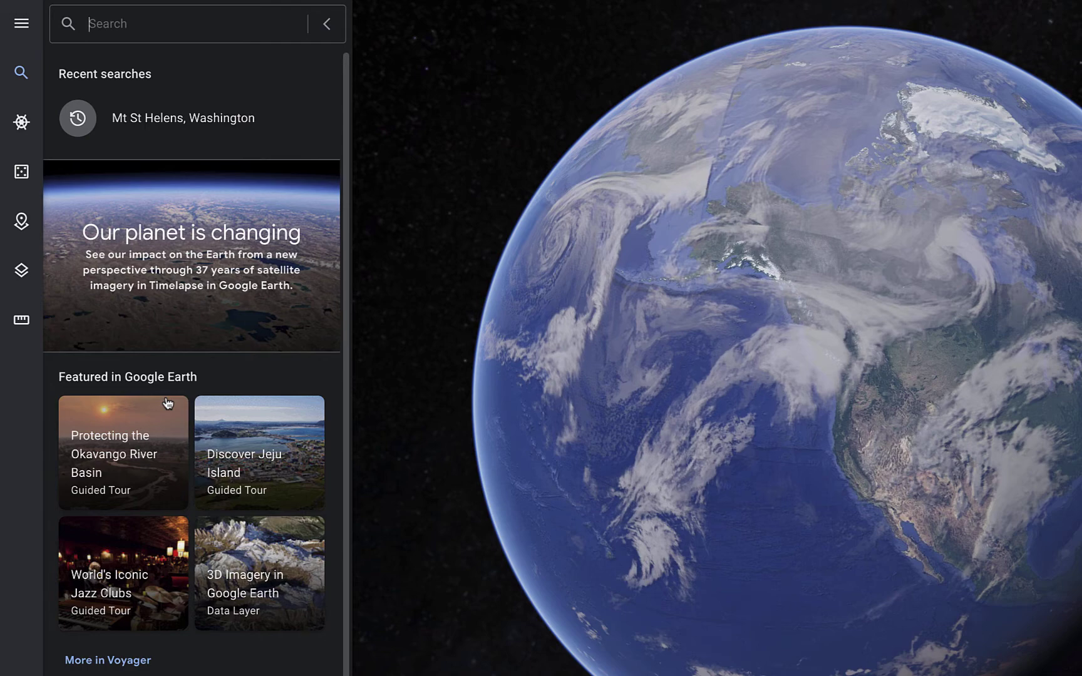
{"action": "type", "text": "Mt. "}
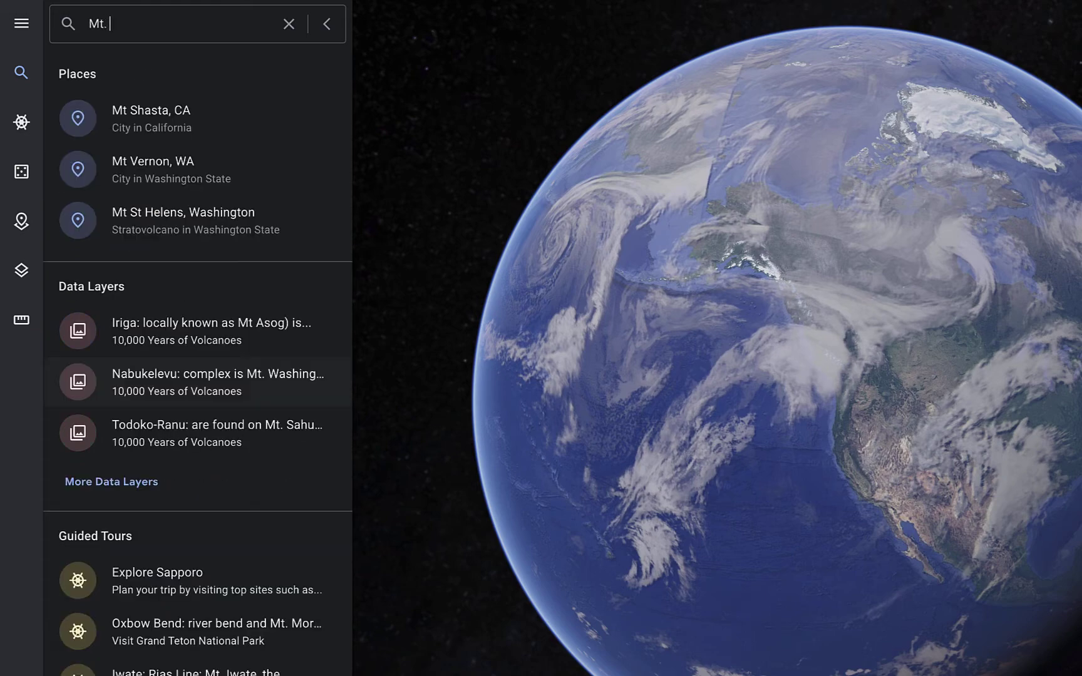
{"action": "type", "text": "St. He"}
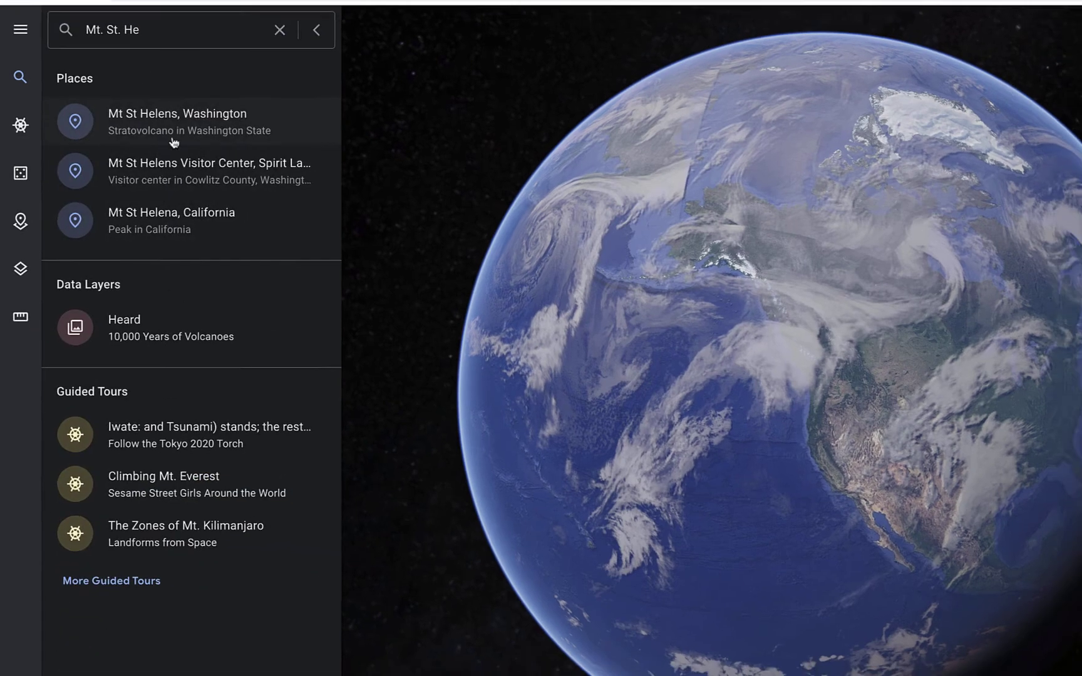
{"action": "left_click", "coordinate": [174, 125]}
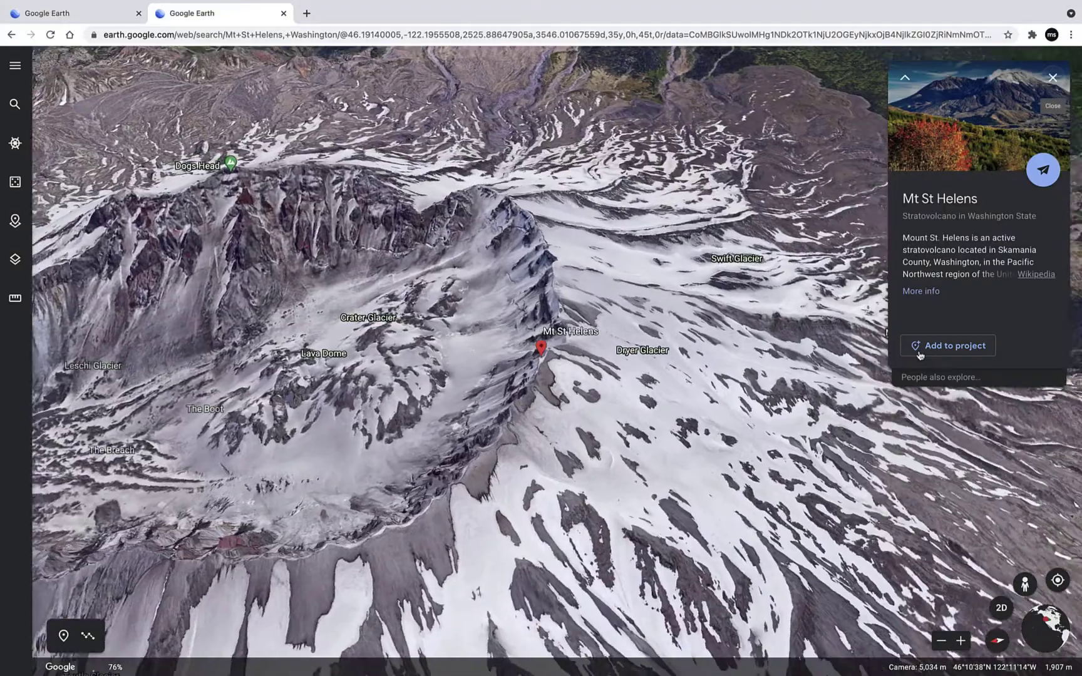
Save Mt St Helens to the Seismic Activity Around the World project and open its editor.
{"action": "left_click", "coordinate": [919, 352]}
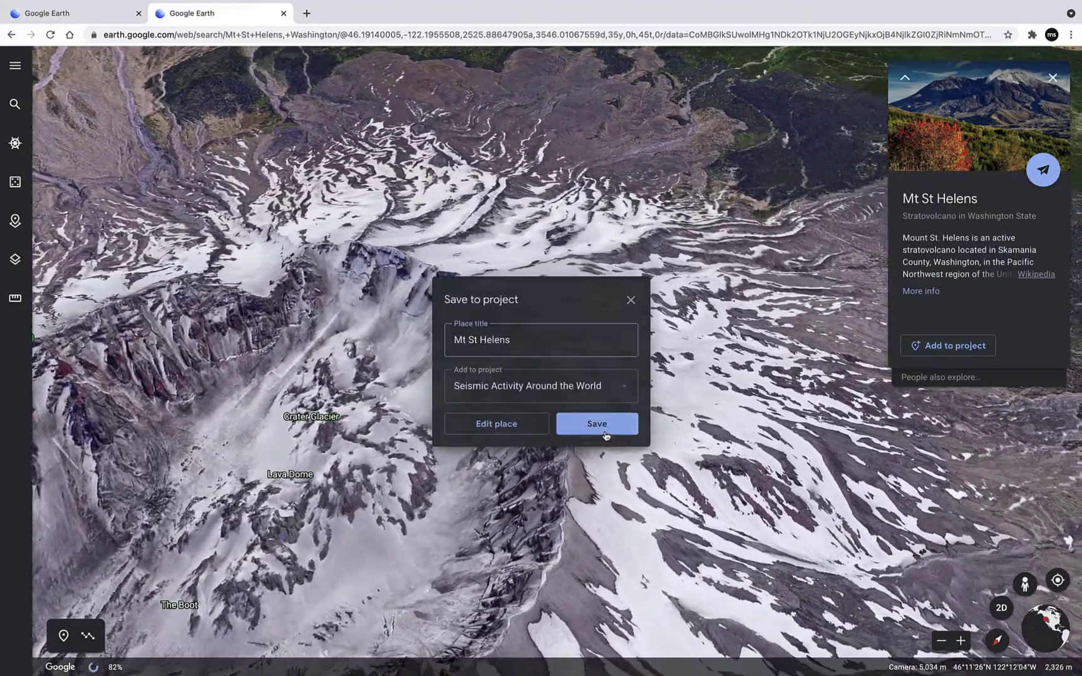
{"action": "left_click", "coordinate": [605, 433]}
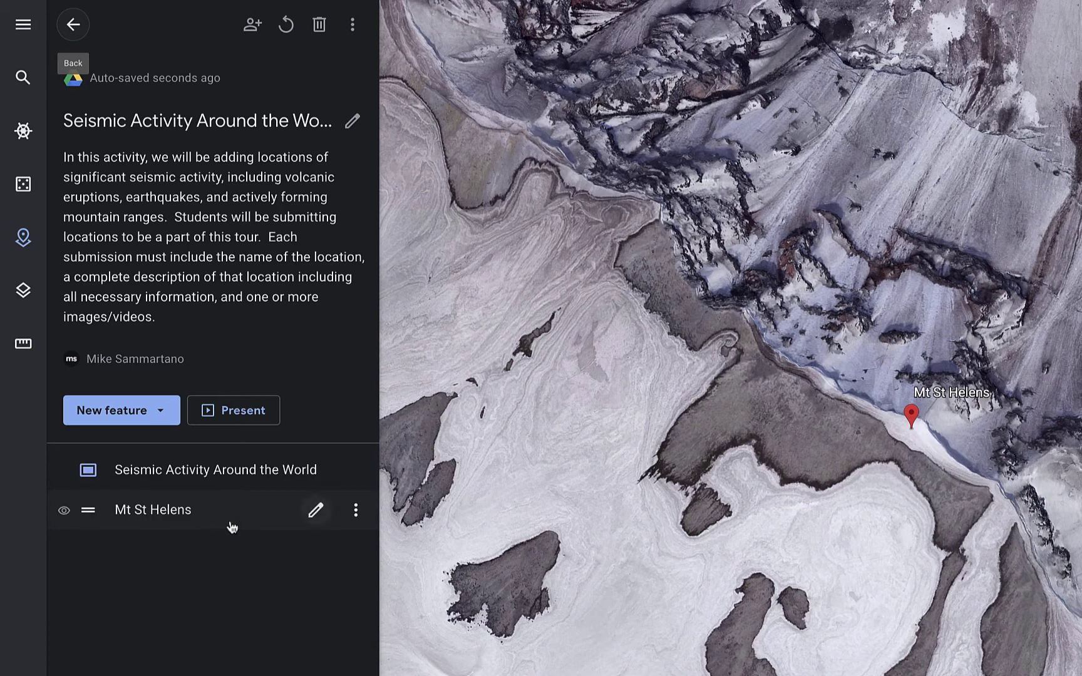
{"action": "left_click", "coordinate": [316, 509]}
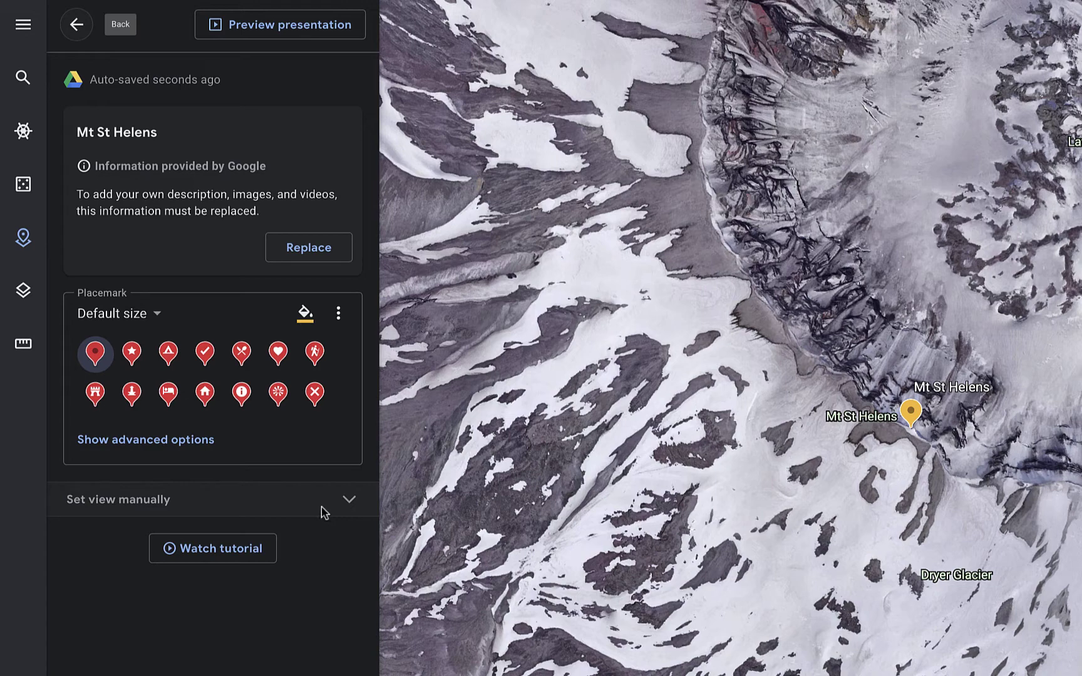
Replace Google's info with custom content and add a photo from a pasted image URL.
{"action": "left_click", "coordinate": [307, 246]}
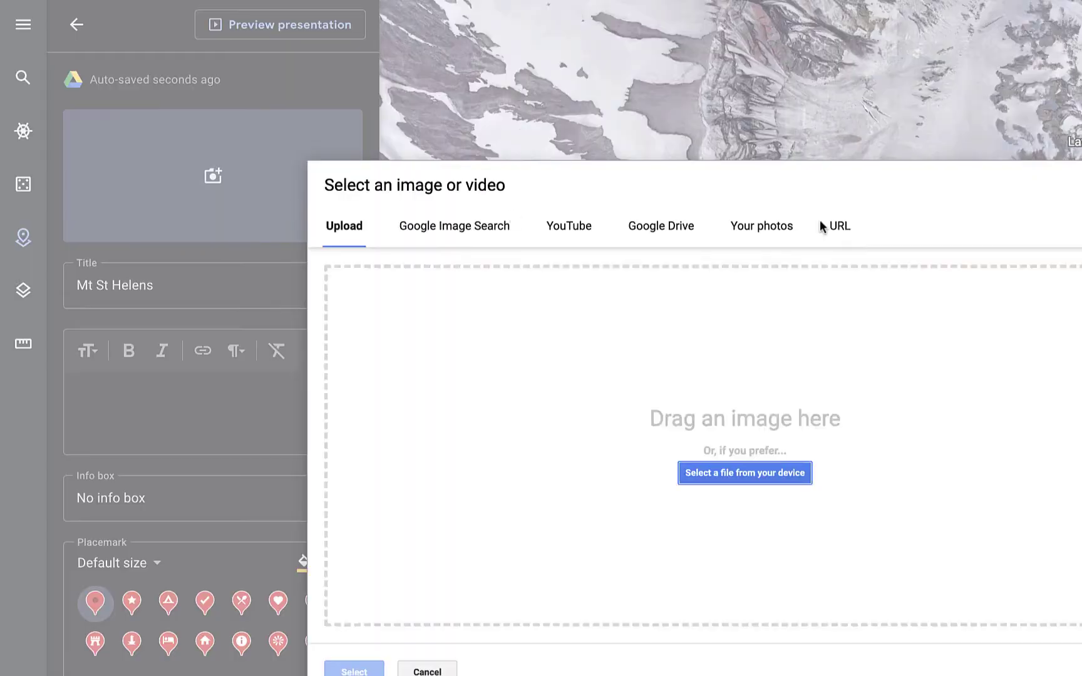
{"action": "left_click", "coordinate": [832, 224]}
{"action": "key", "text": "super+v"}
{"action": "left_click", "coordinate": [350, 668]}
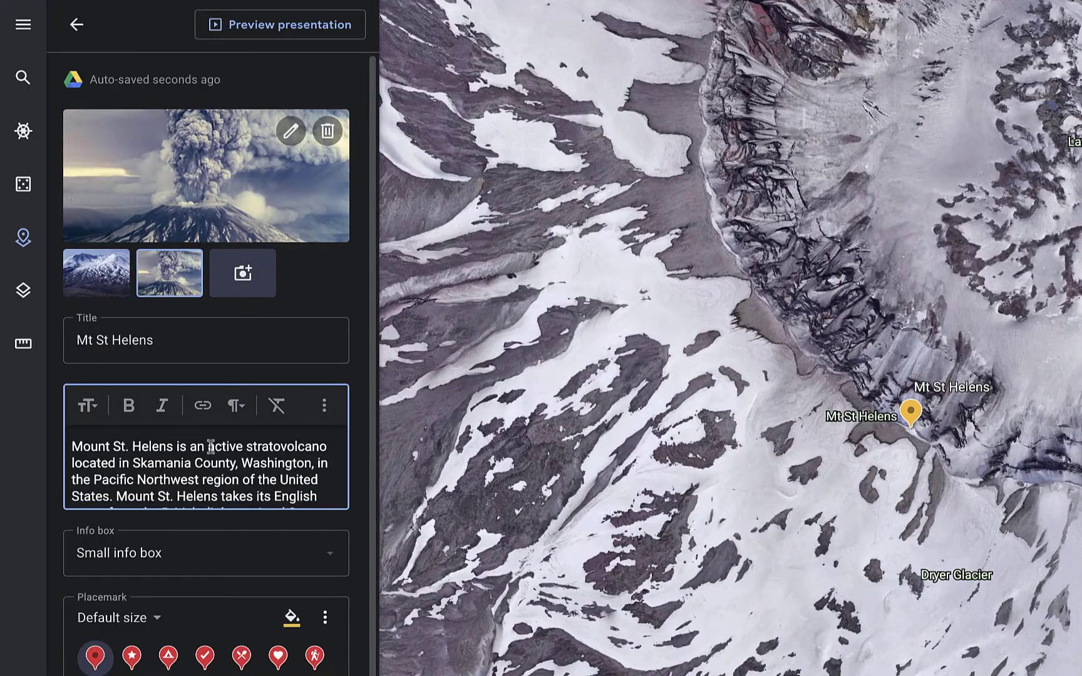
Bold key phrases such as 'May 18, 1980' in the stop's description.
{"action": "left_click_drag", "start_coordinate": [206, 445], "coordinate": [326, 446]}
{"action": "scroll", "coordinate": [144, 458], "scroll_direction": "down", "scroll_amount": 3}
{"action": "scroll", "coordinate": [144, 458], "scroll_direction": "up", "scroll_amount": 5}
{"action": "left_click_drag", "start_coordinate": [142, 458], "coordinate": [223, 458]}
{"action": "left_click", "coordinate": [129, 405]}
{"action": "scroll", "coordinate": [128, 405], "scroll_direction": "down", "scroll_amount": 1}
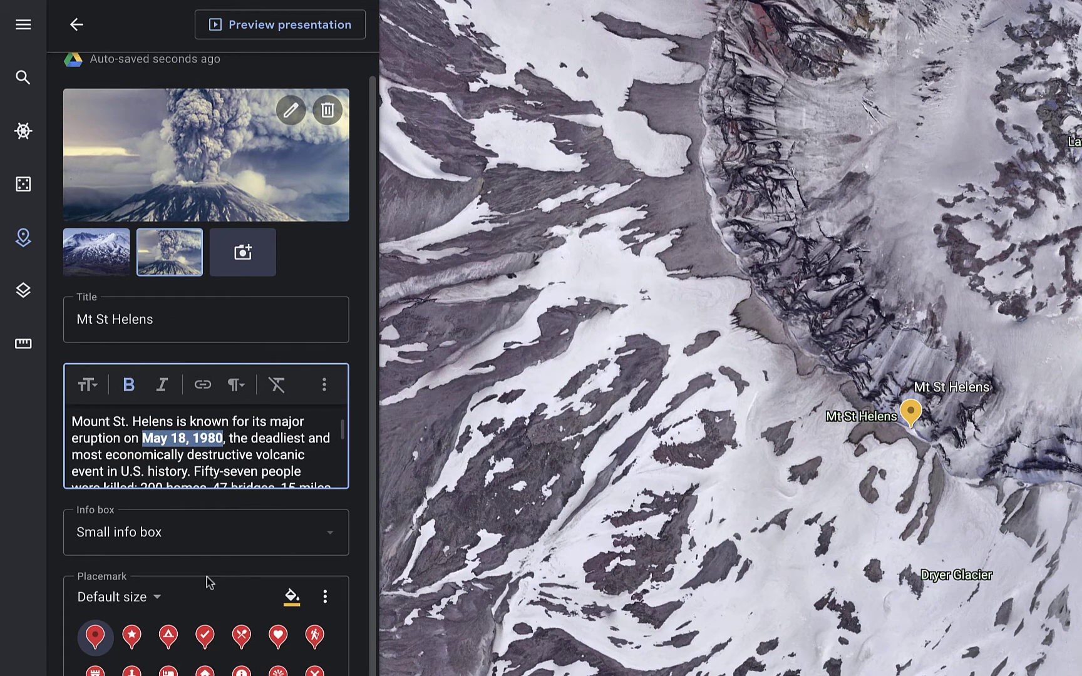
{"action": "left_click", "coordinate": [285, 24]}
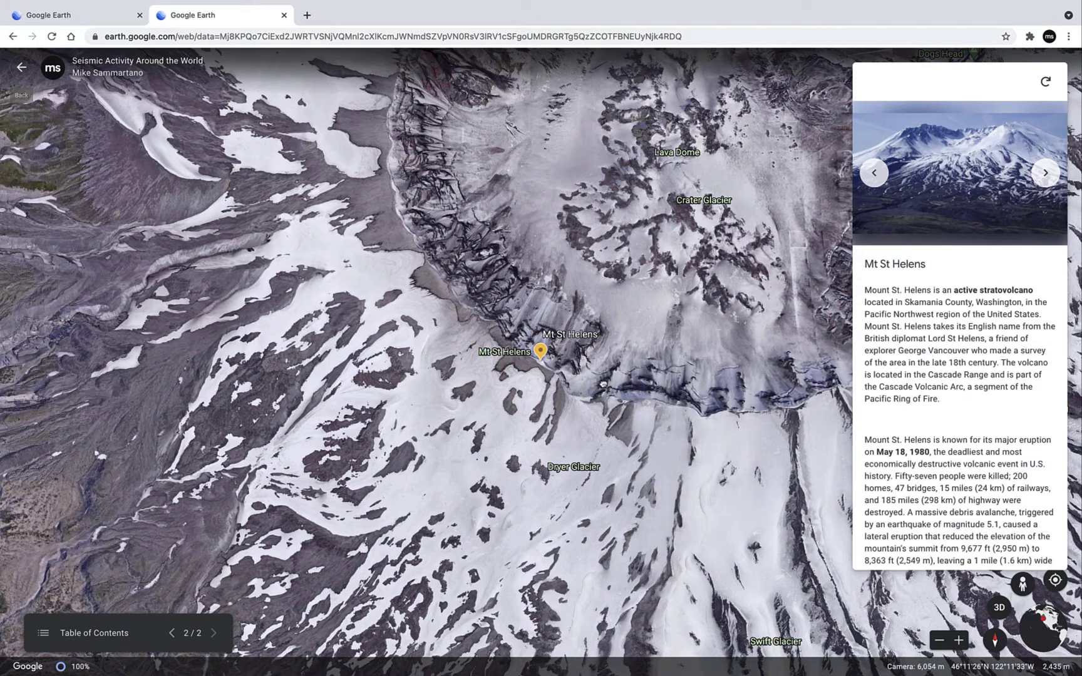
{"action": "left_click_drag", "start_coordinate": [603, 386], "coordinate": [542, 466]}
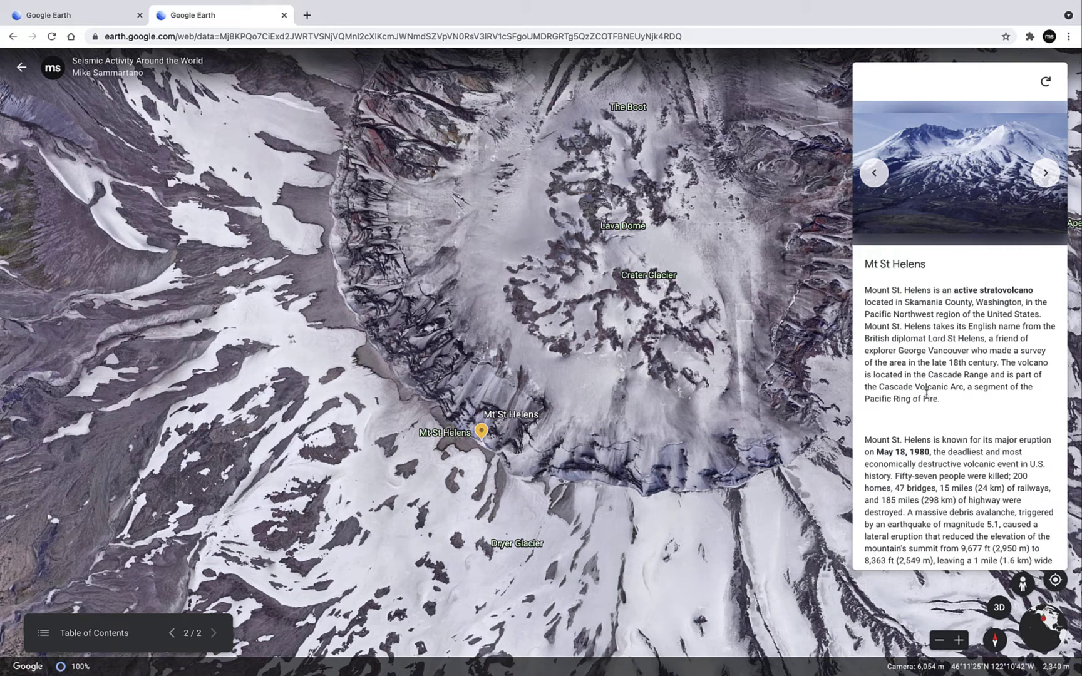
{"action": "scroll", "coordinate": [941, 396], "scroll_direction": "down", "scroll_amount": 1}
{"action": "scroll", "coordinate": [1007, 386], "scroll_direction": "up", "scroll_amount": 1}
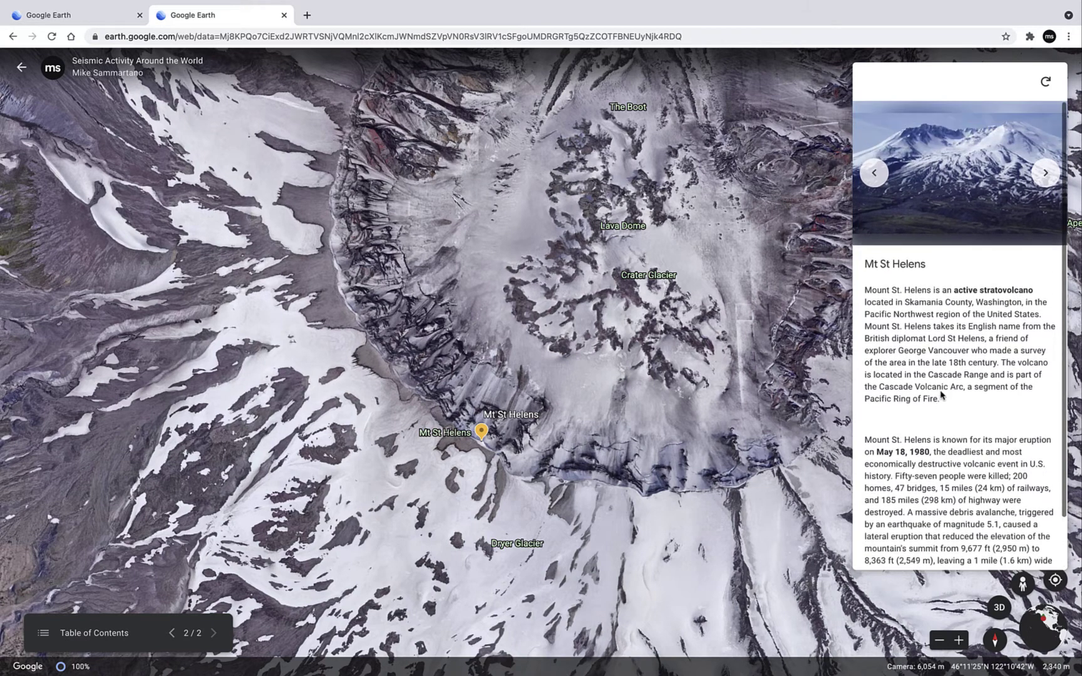
{"action": "left_click", "coordinate": [1037, 183]}
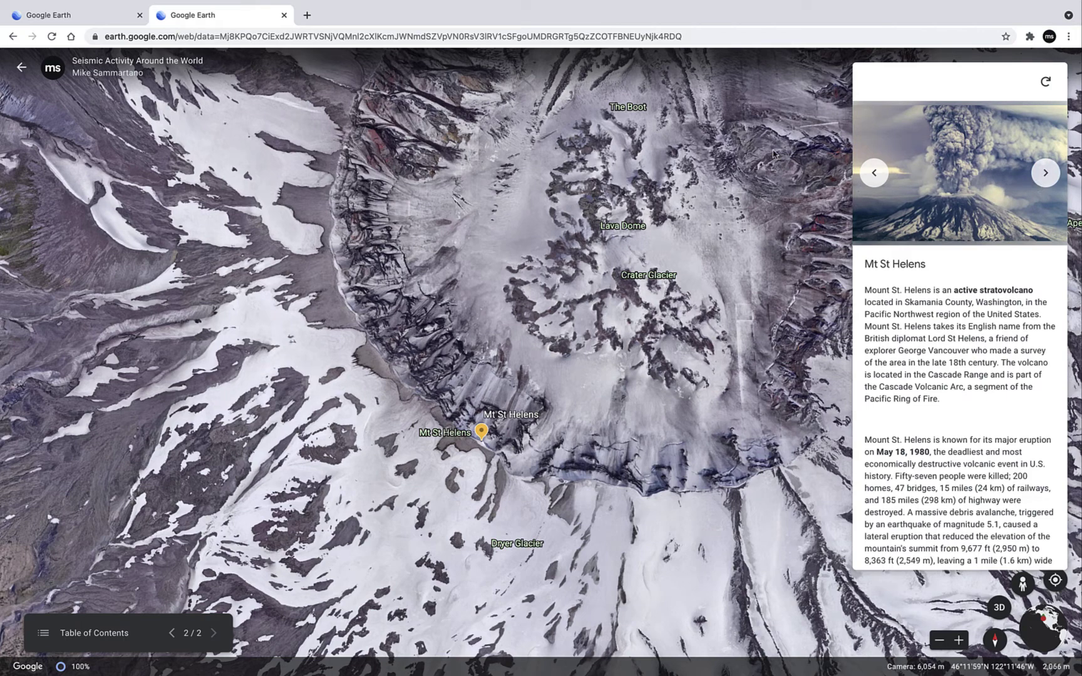
{"action": "left_click", "coordinate": [21, 67]}
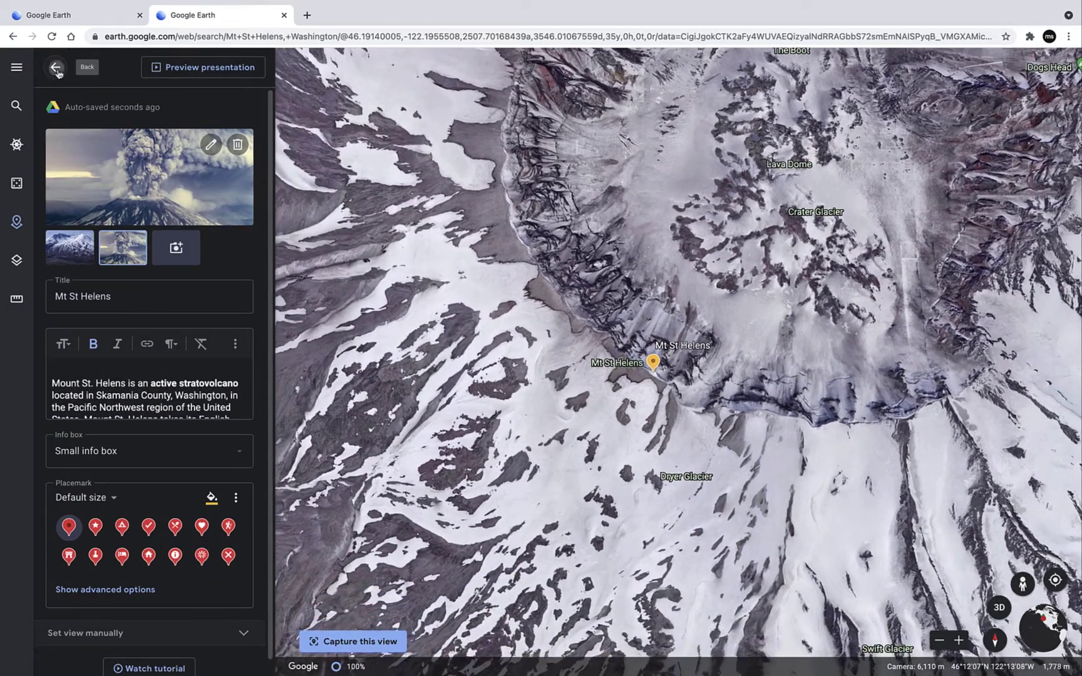
Return to the project overview listing the title slide and the Mt St Helens stop.
{"action": "left_click", "coordinate": [56, 68]}
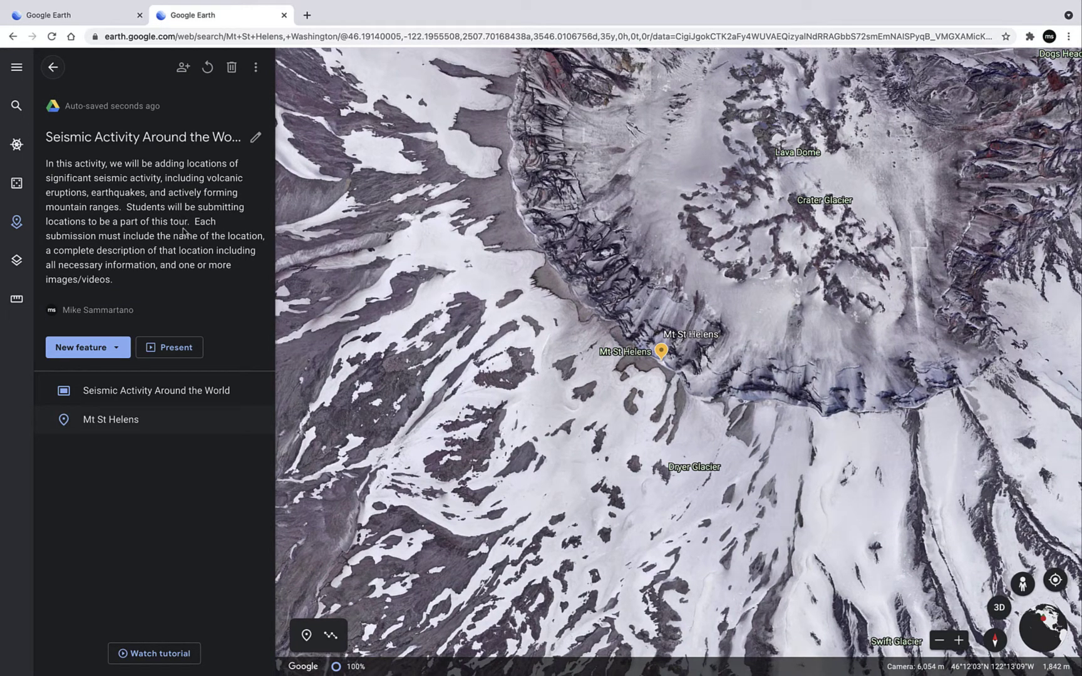
{"action": "mouse_move", "coordinate": [215, 385]}
In a new tab, go to the Google Classroom course's Classwork page.
{"action": "left_click", "coordinate": [307, 15]}
{"action": "left_click", "coordinate": [307, 36]}
{"action": "type", "text": "clas"}
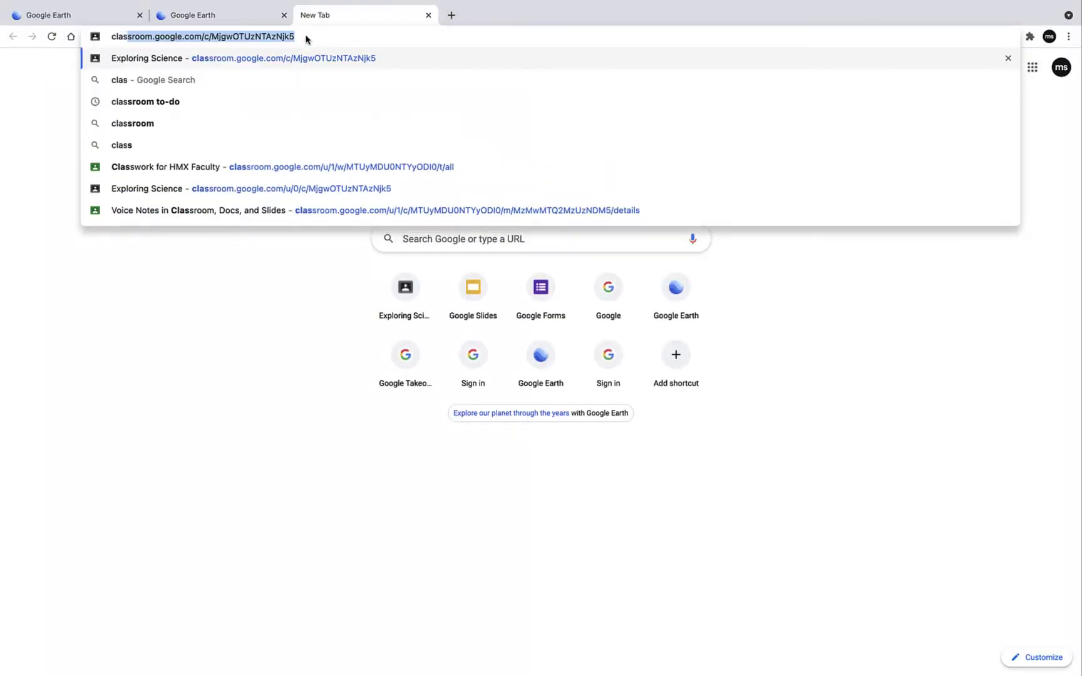
{"action": "key", "text": "Return"}
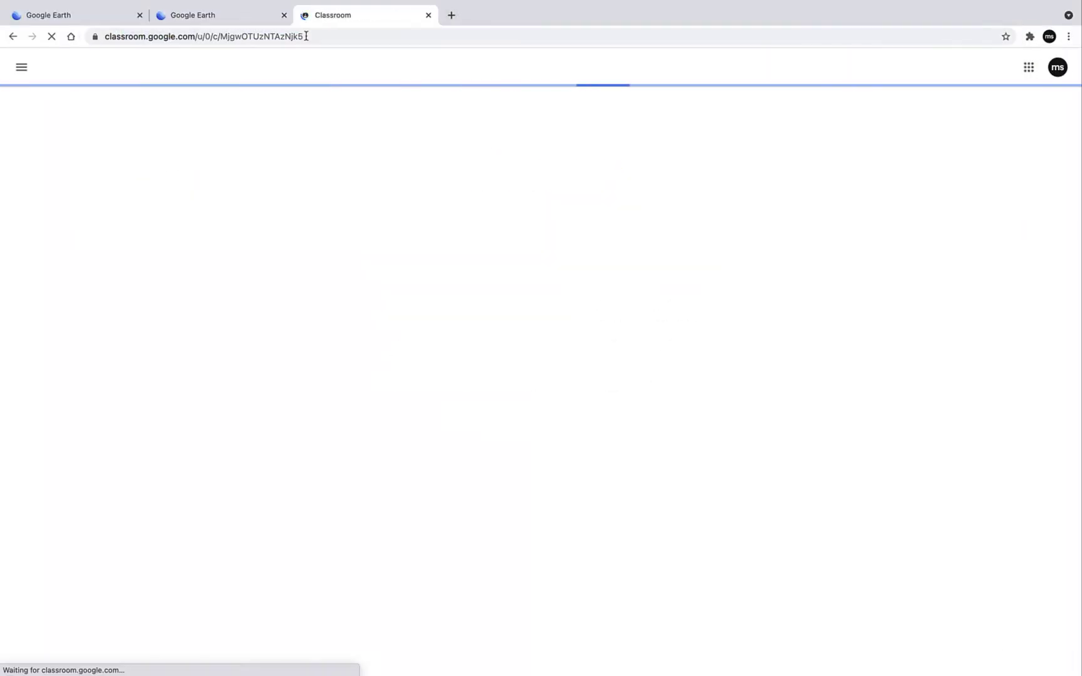
{"action": "left_click", "coordinate": [488, 74]}
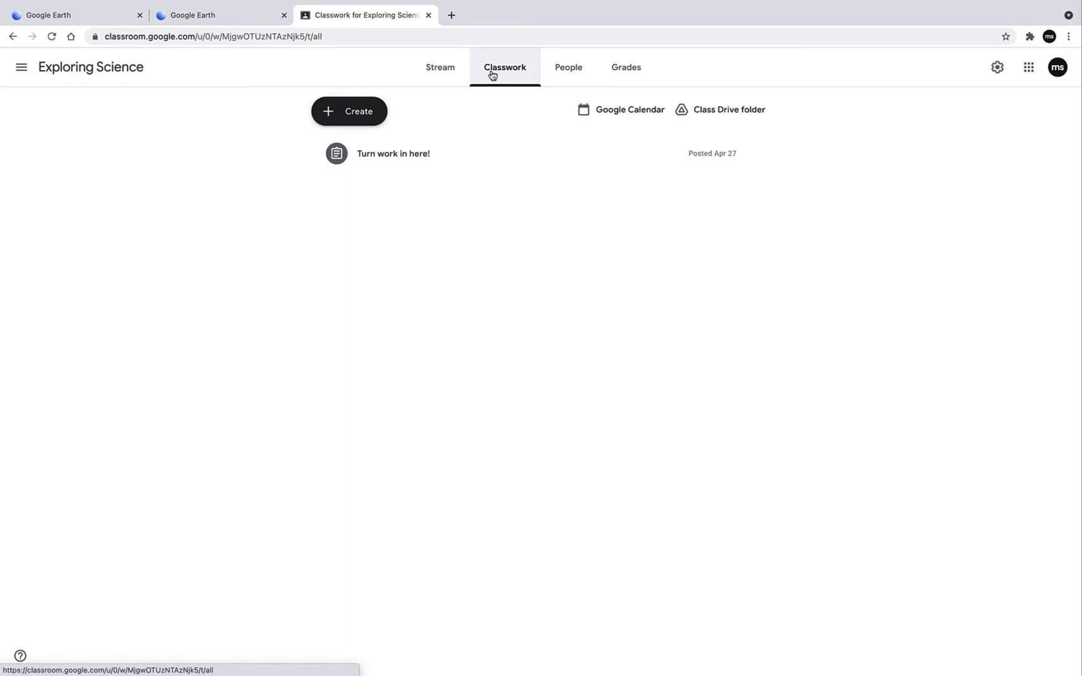
Create an assignment 'Collaborative Mapping Activity' asking students to add seismic activity examples to the tour.
{"action": "left_click", "coordinate": [377, 110]}
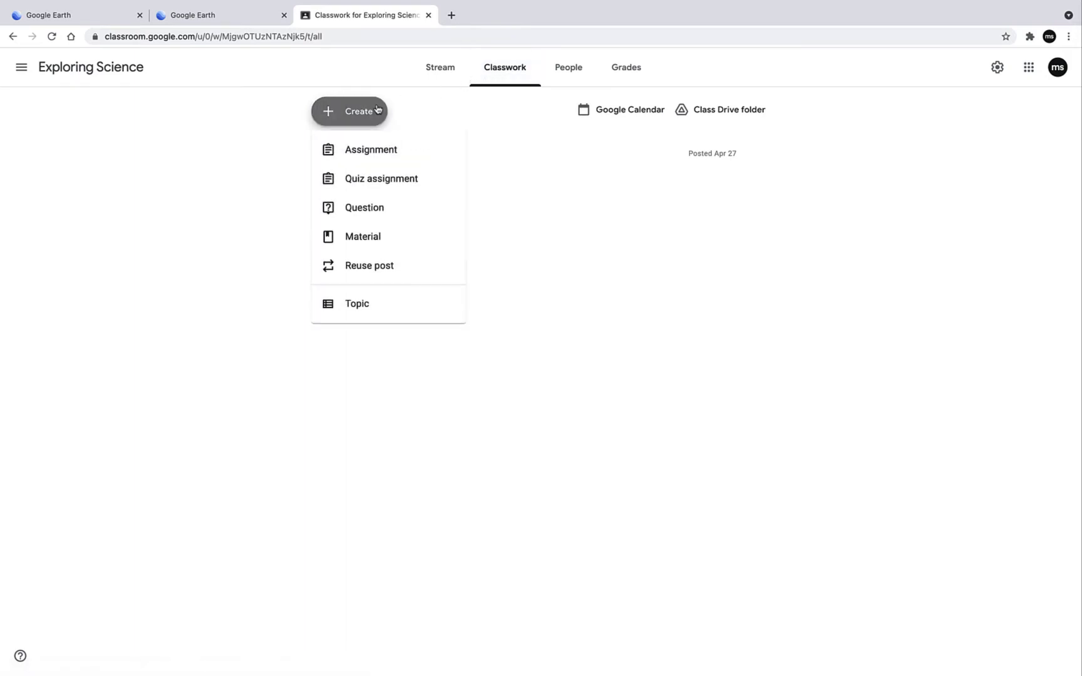
{"action": "left_click", "coordinate": [381, 149]}
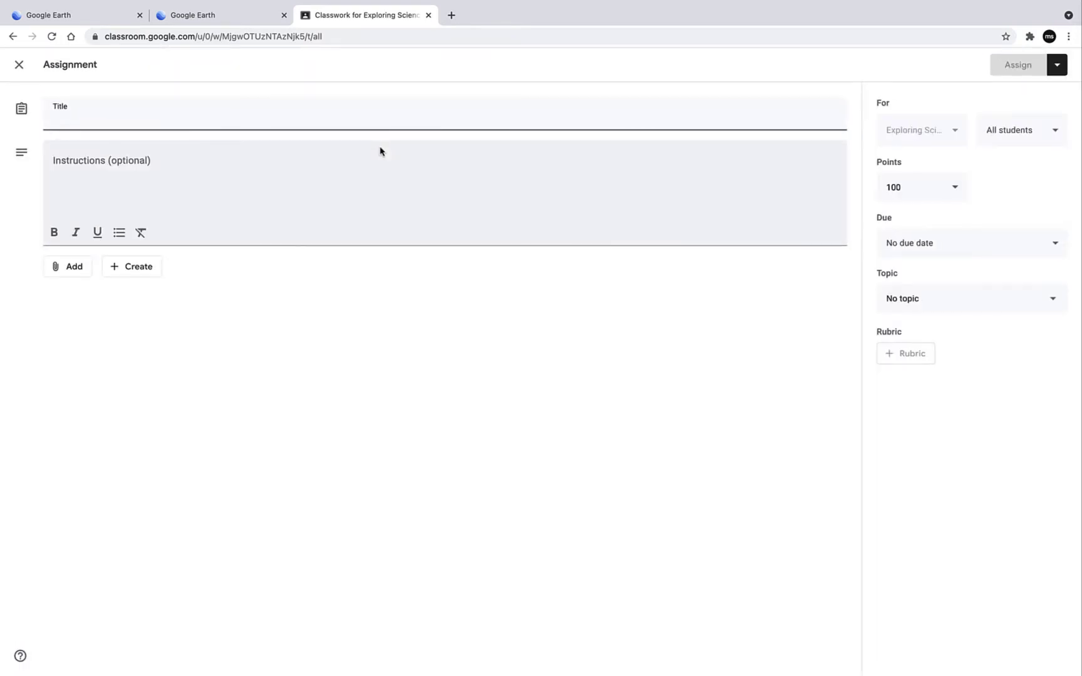
{"action": "type", "text": "Collaborative Mapping Activity"}
{"action": "left_click", "coordinate": [350, 186]}
{"action": "type", "text": "Add your examples of seismic activity"}
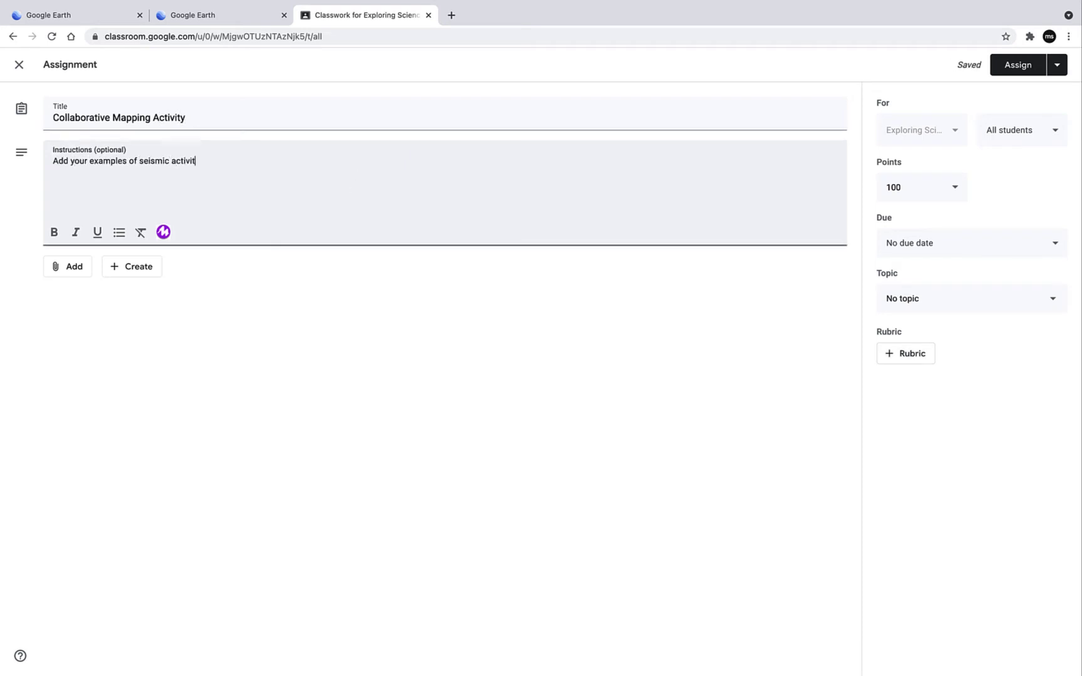
{"action": "type", "text": " to this Google Earth tour."}
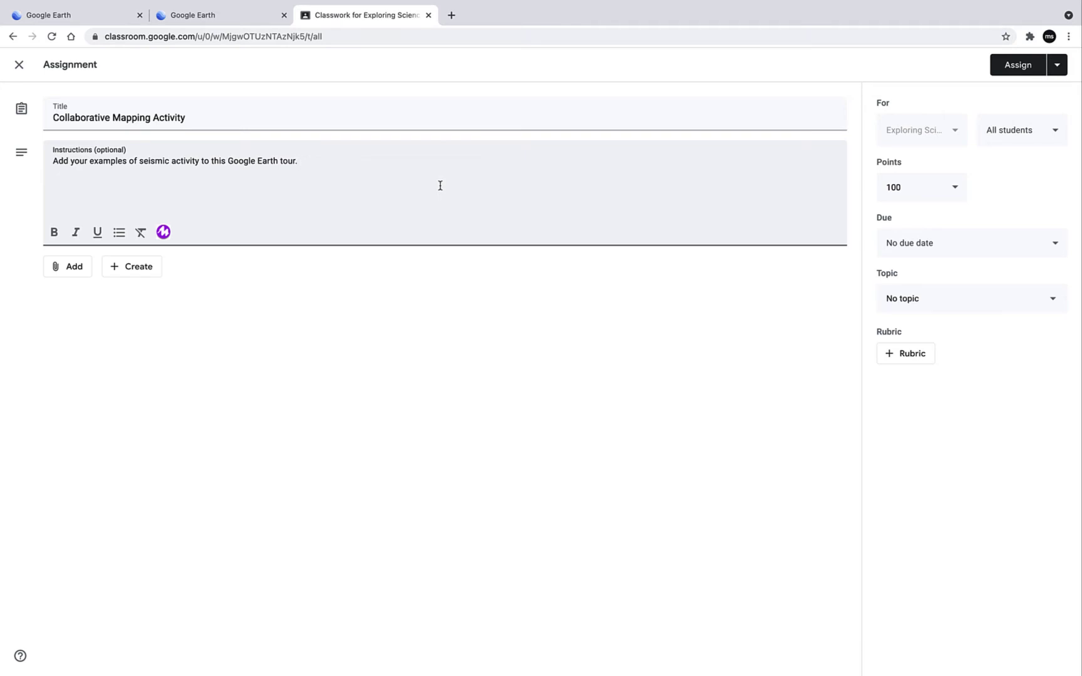
Attach the 'Seismic Activity Around the World' project from Google Drive and open its student-permission options.
{"action": "left_click", "coordinate": [76, 269]}
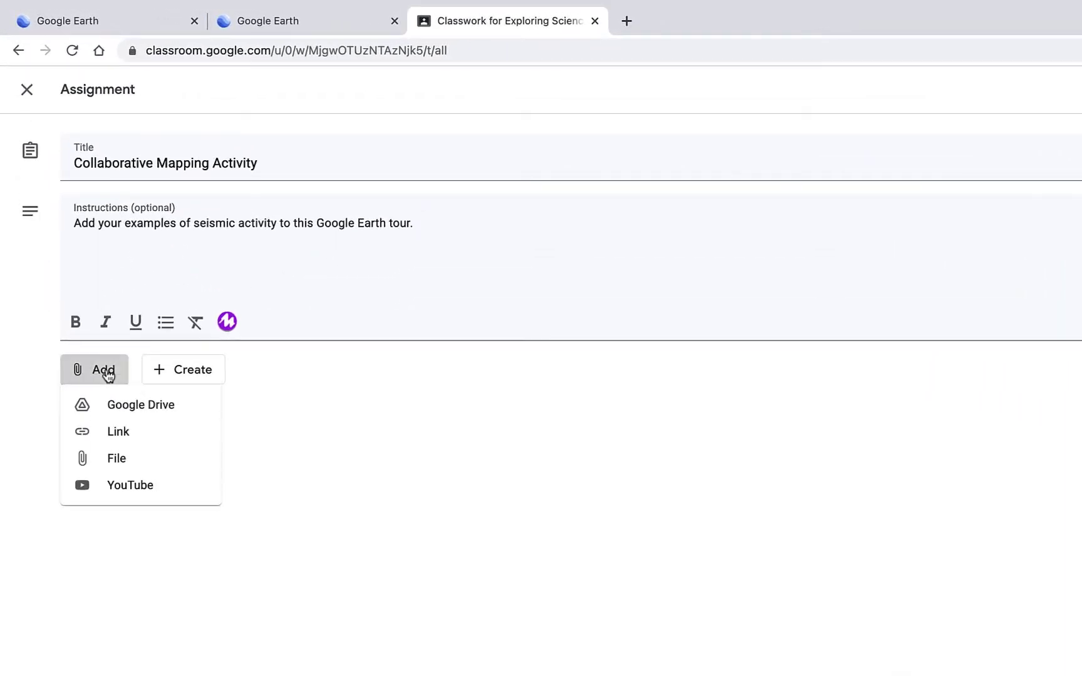
{"action": "left_click", "coordinate": [140, 405]}
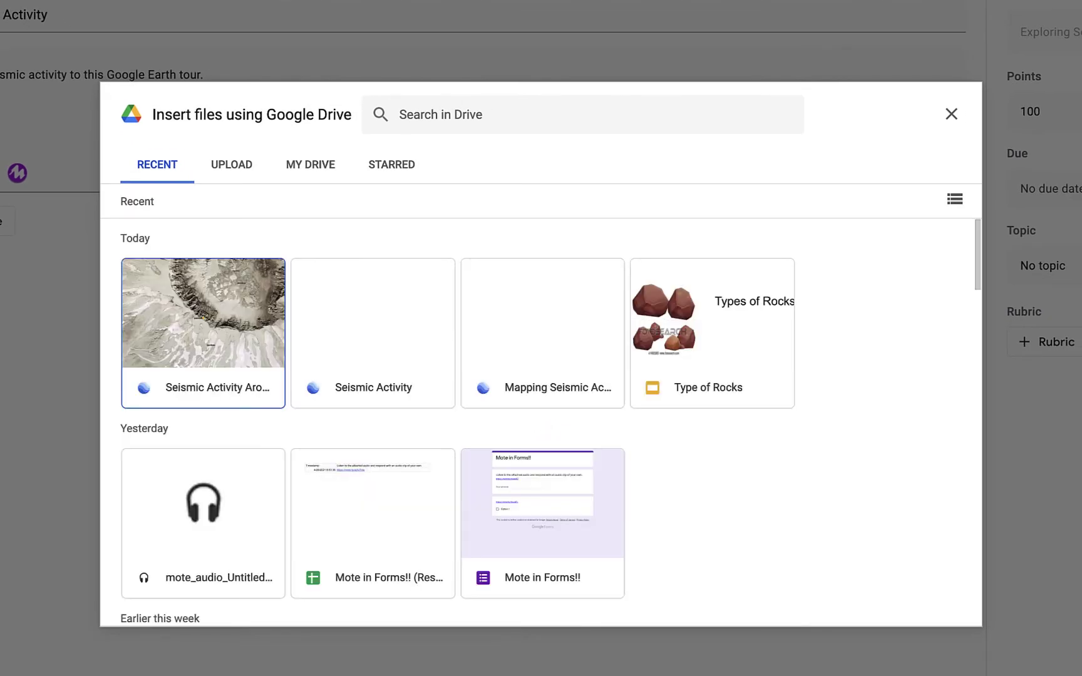
{"action": "double_click", "coordinate": [189, 314]}
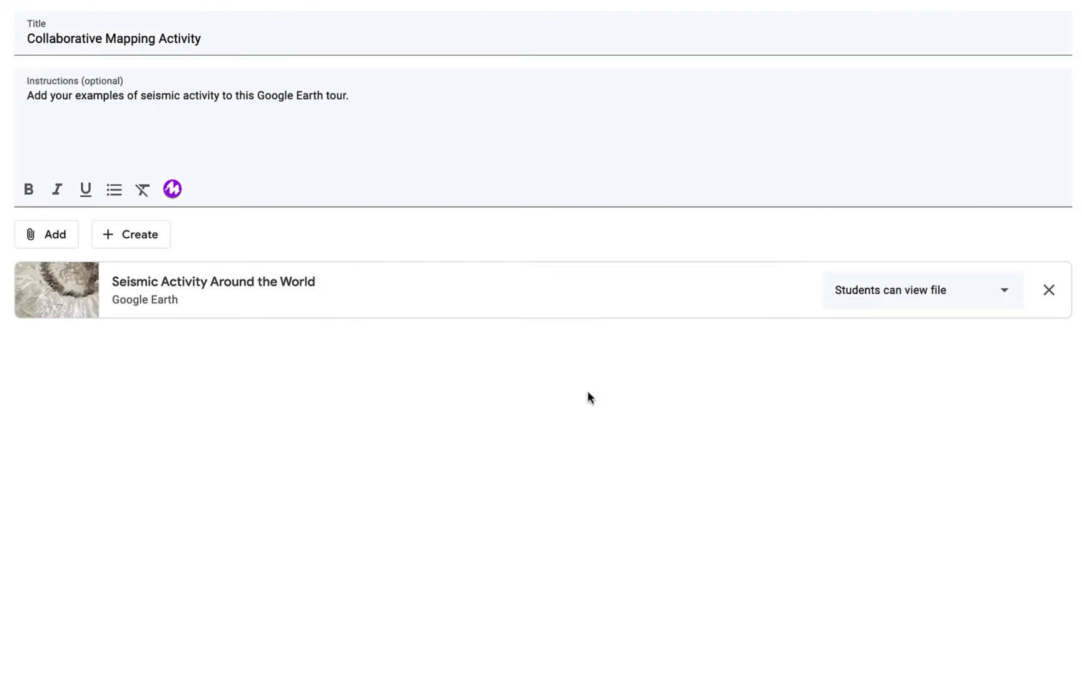
{"action": "left_click", "coordinate": [958, 304]}
{"action": "key", "text": "Down"}
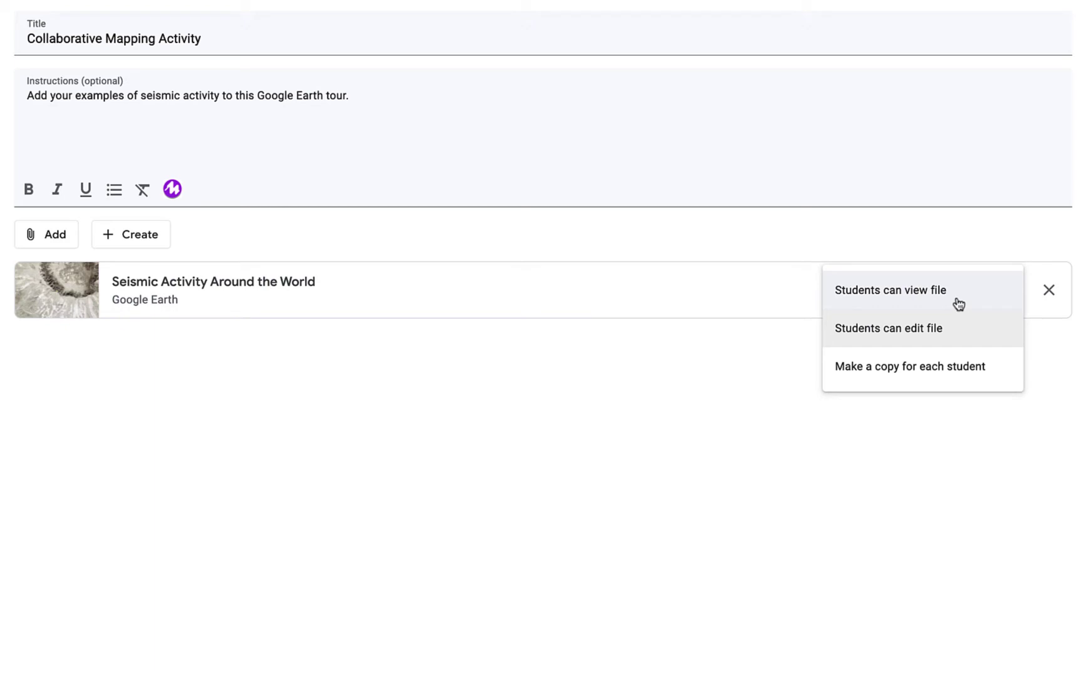
Set the attached project to 'Students can edit file' and assign the activity.
{"action": "left_click", "coordinate": [959, 330]}
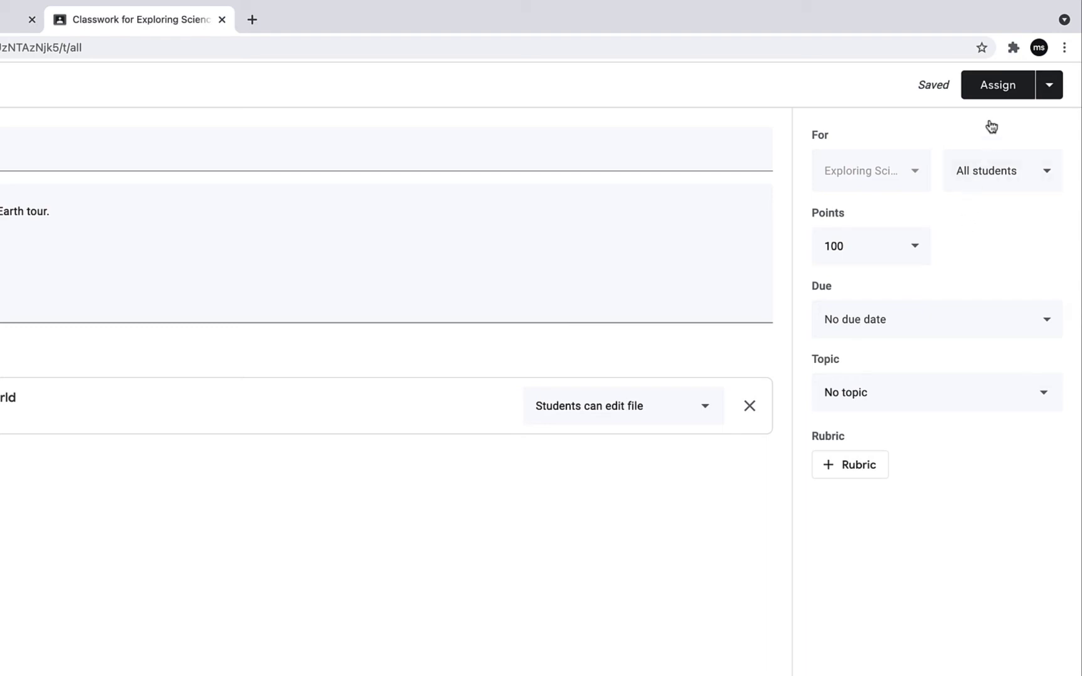
{"action": "left_click", "coordinate": [997, 89]}
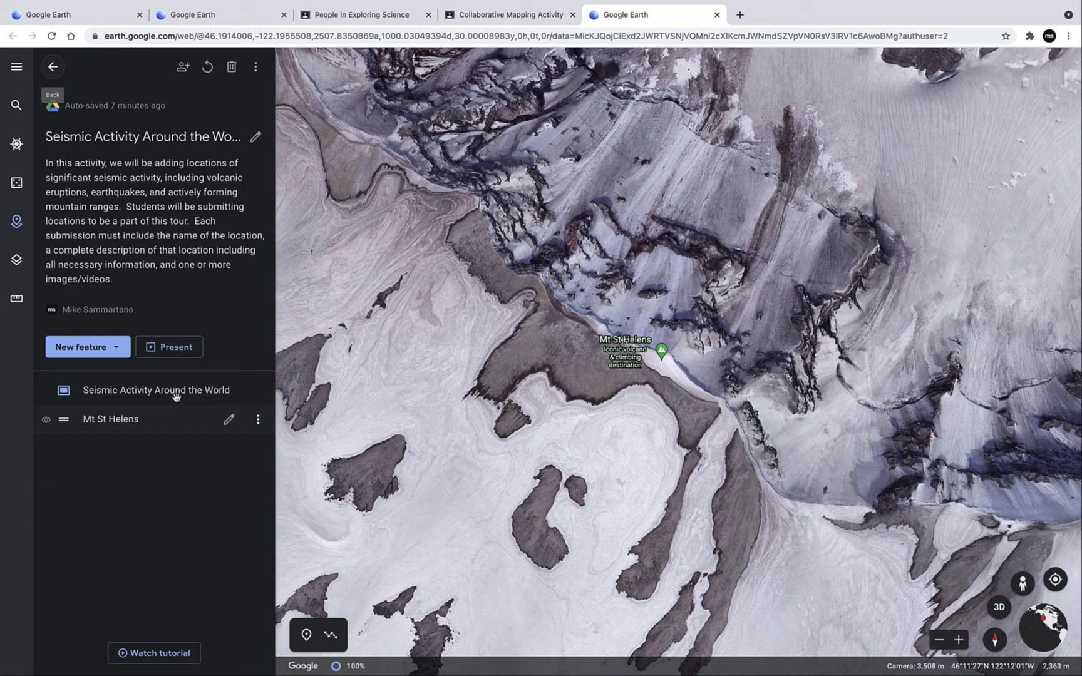
{"action": "left_click", "coordinate": [97, 348]}
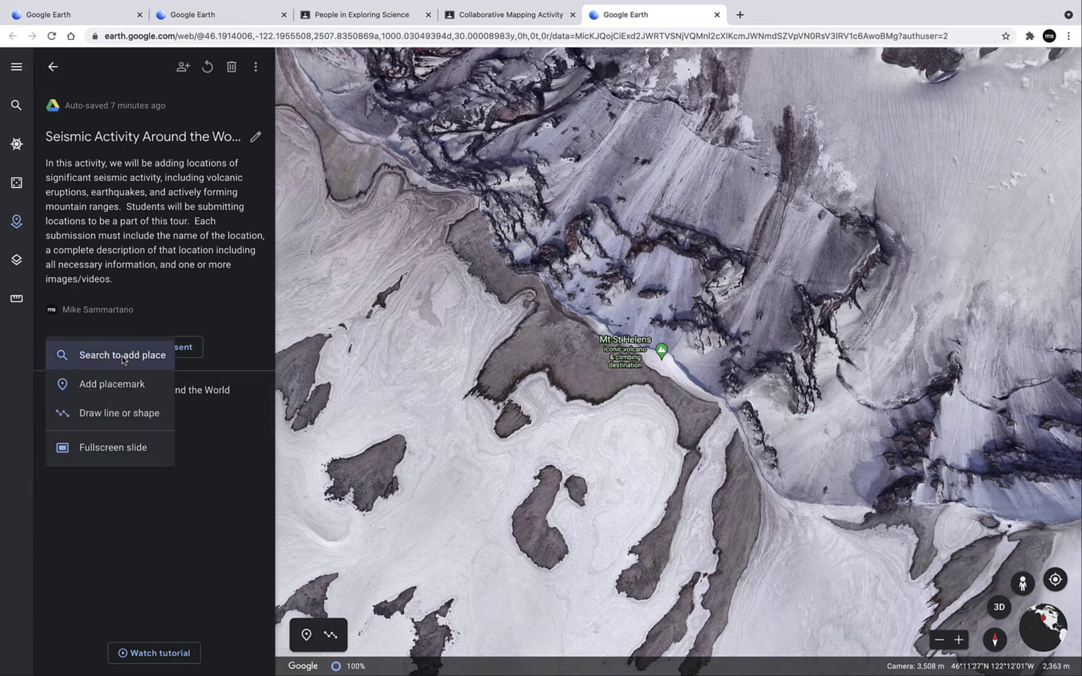
{"action": "left_click", "coordinate": [138, 302]}
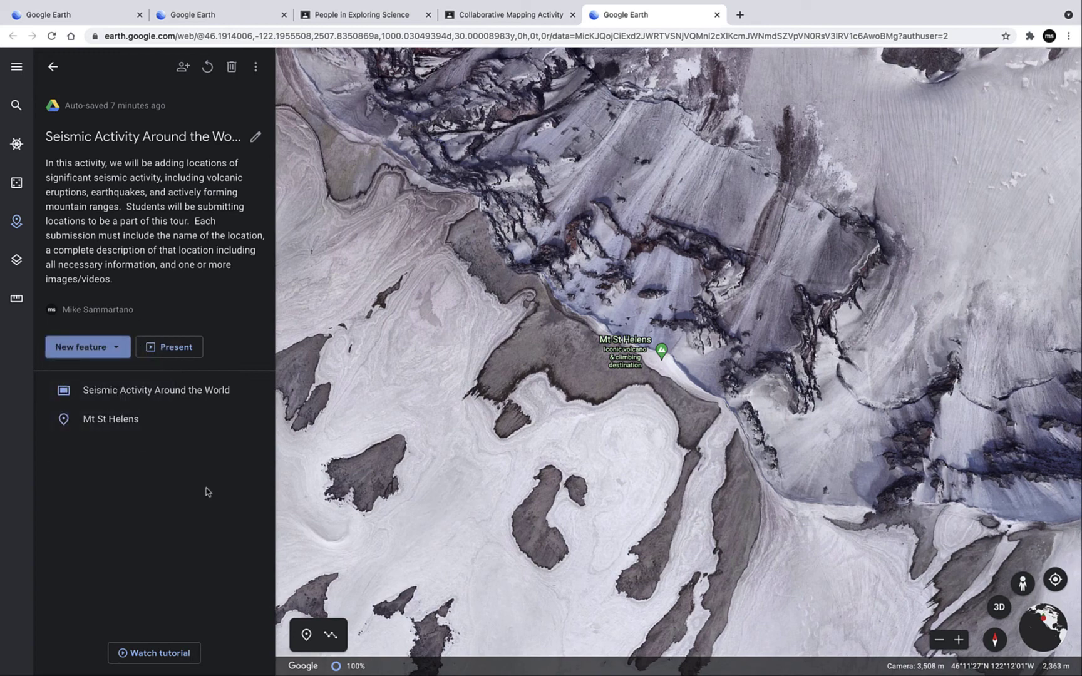